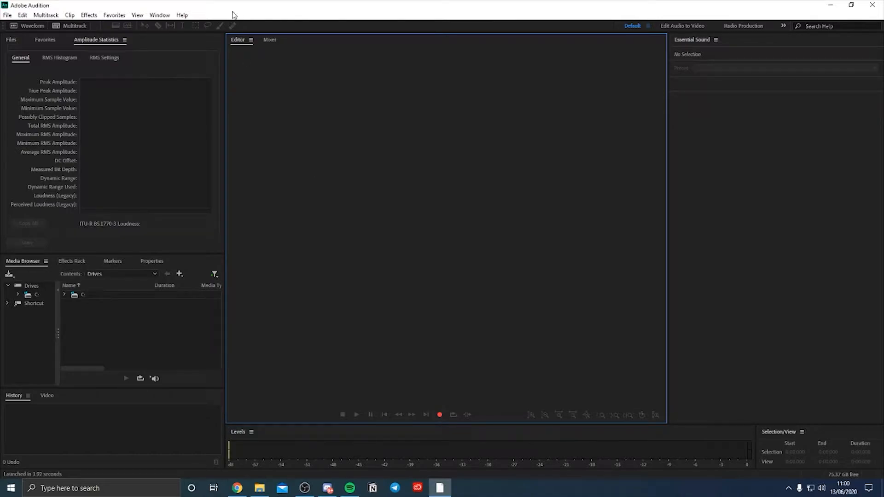
left_click(89, 16)
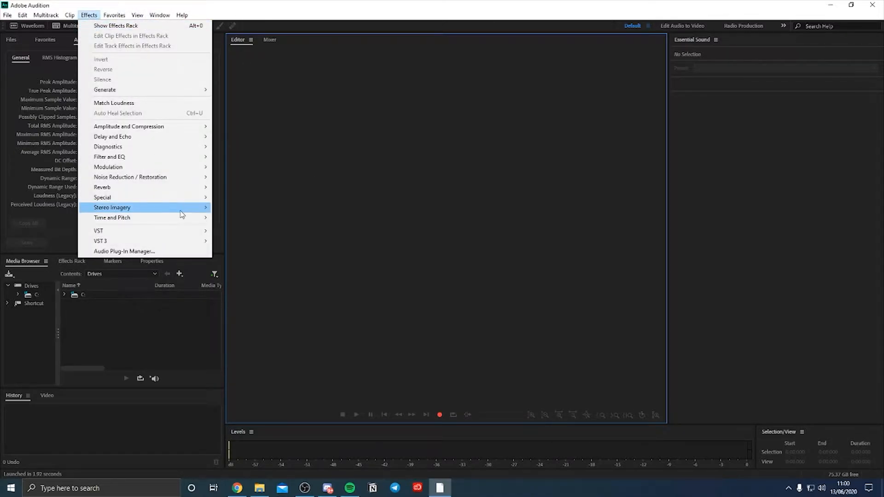
left_click(494, 246)
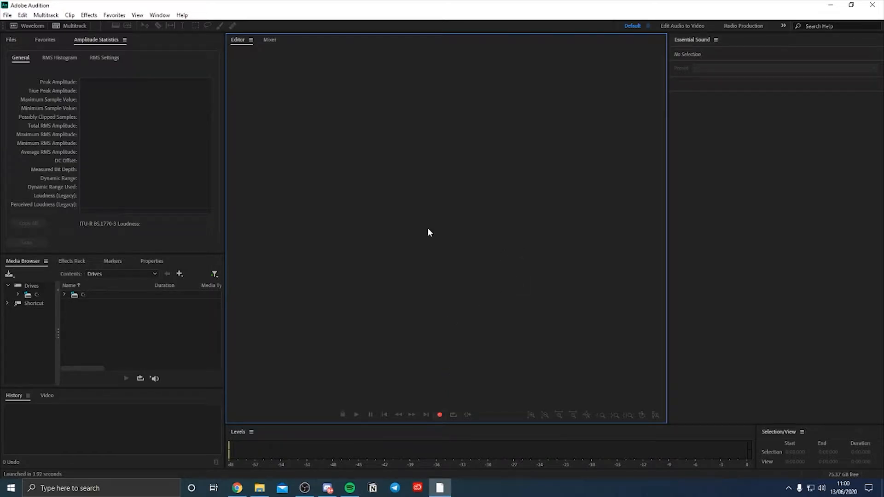
left_click(89, 15)
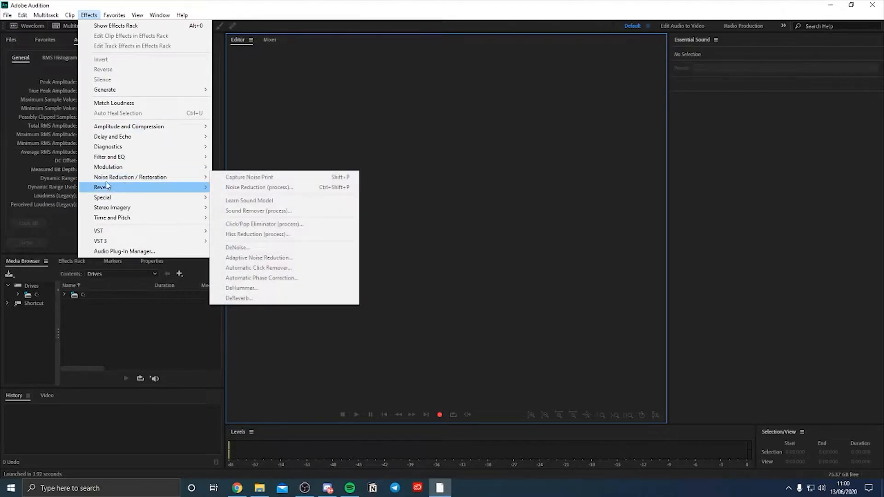
mouse_move(116, 182)
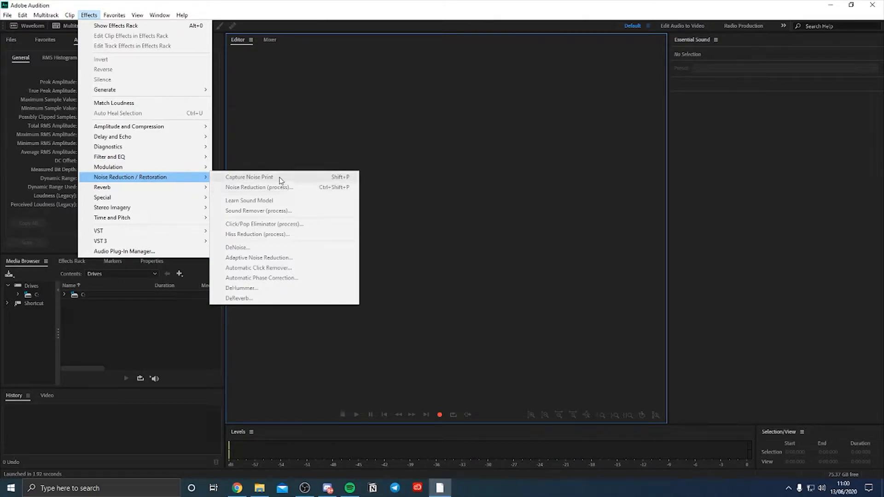
left_click(463, 220)
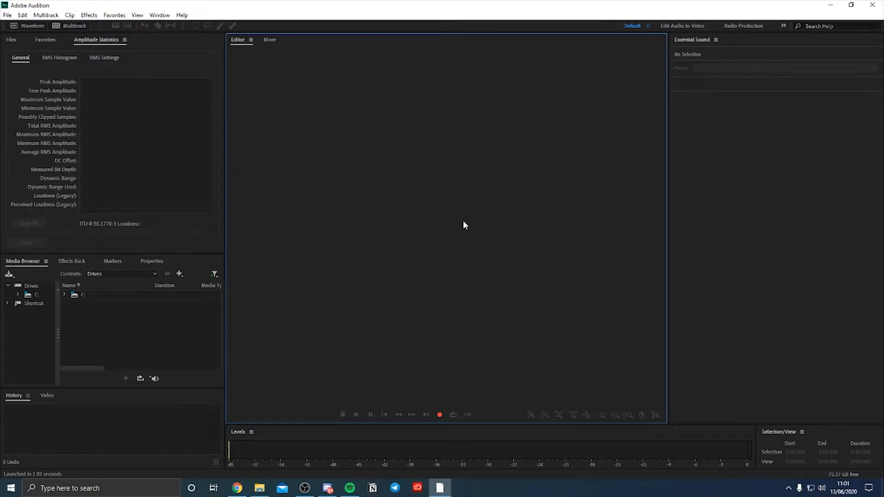
Create a mono 48000 Hz, 32-bit float audio file named test and record about 8.9 seconds of speech into it.
left_click(439, 415)
type("test")
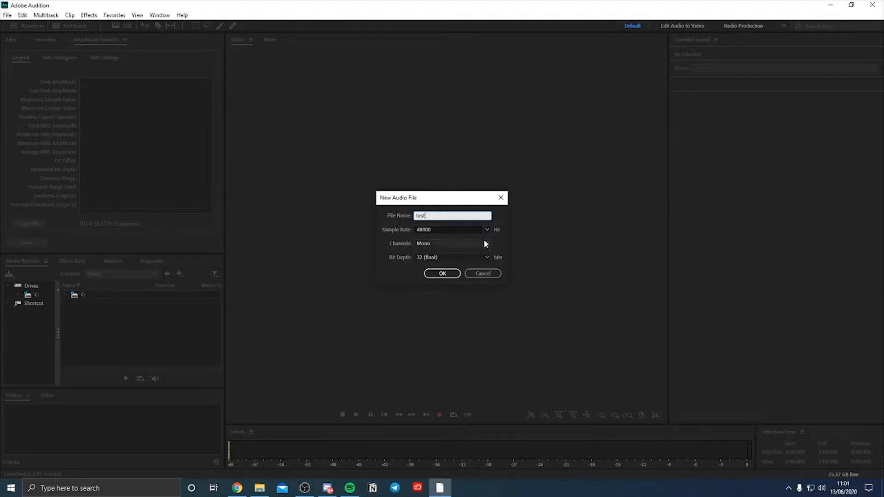
left_click(457, 274)
key("shift+space")
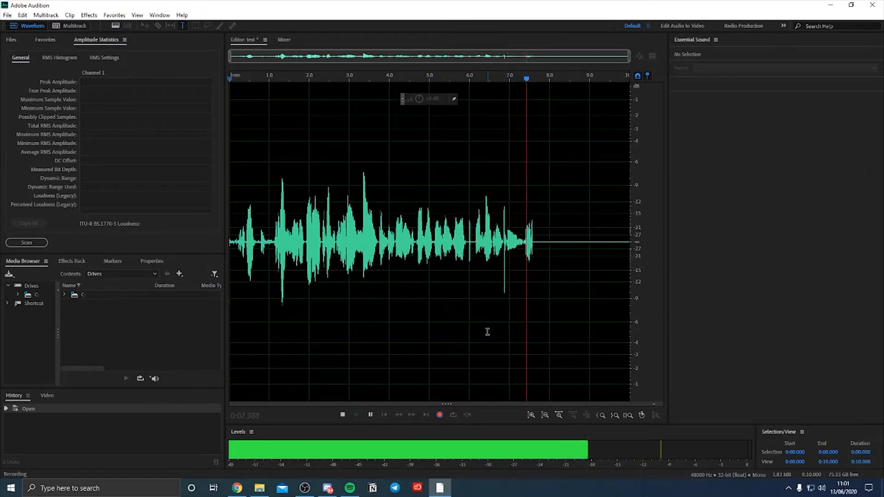
left_click(440, 414)
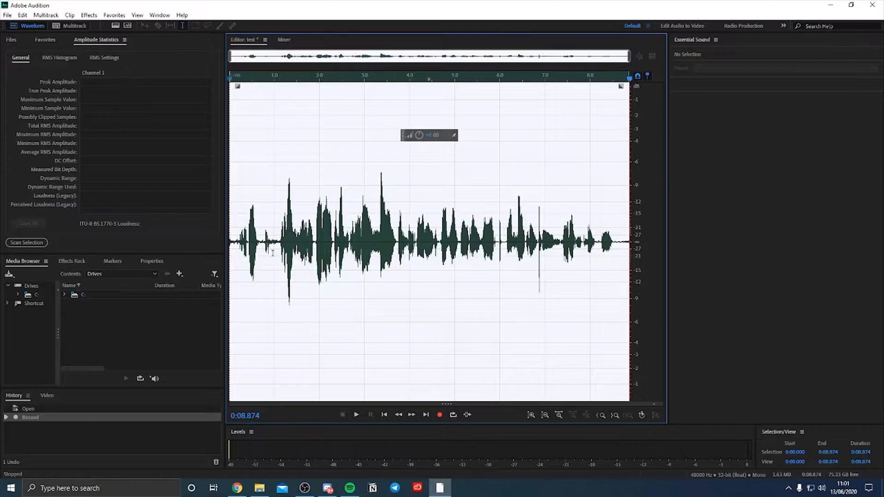
Play back the recording from near its start and mark the short click spike from about 6.81 to 7.00 s.
left_click(234, 218)
key("space")
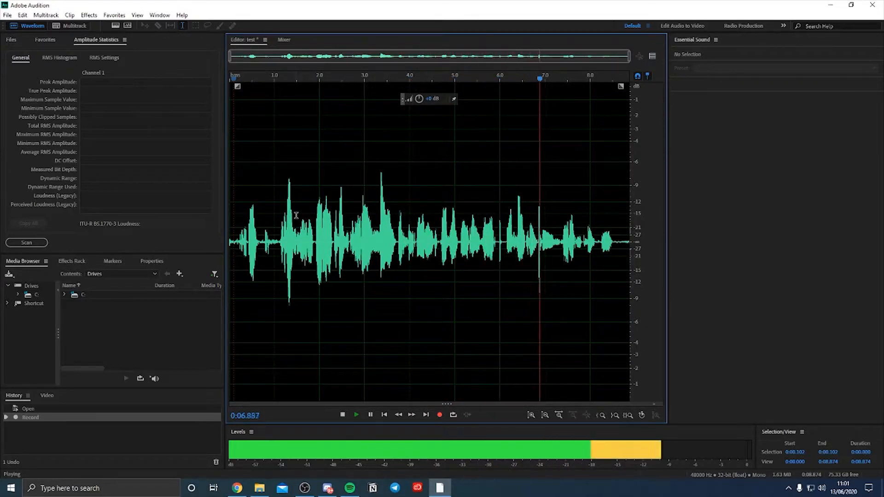
key("space")
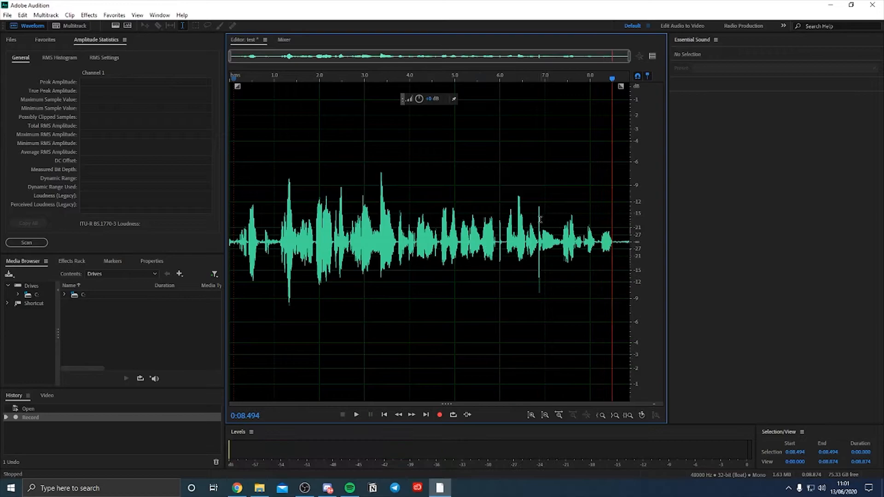
left_click_drag(537, 214, 544, 214)
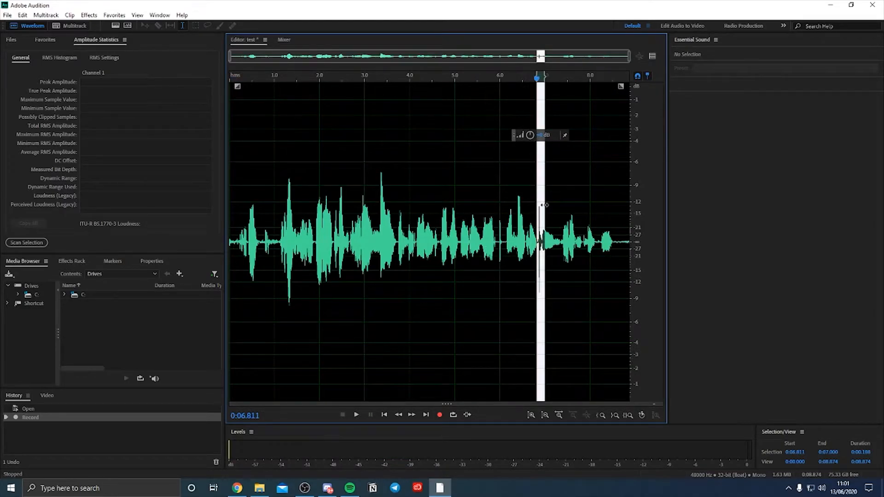
left_click(549, 202)
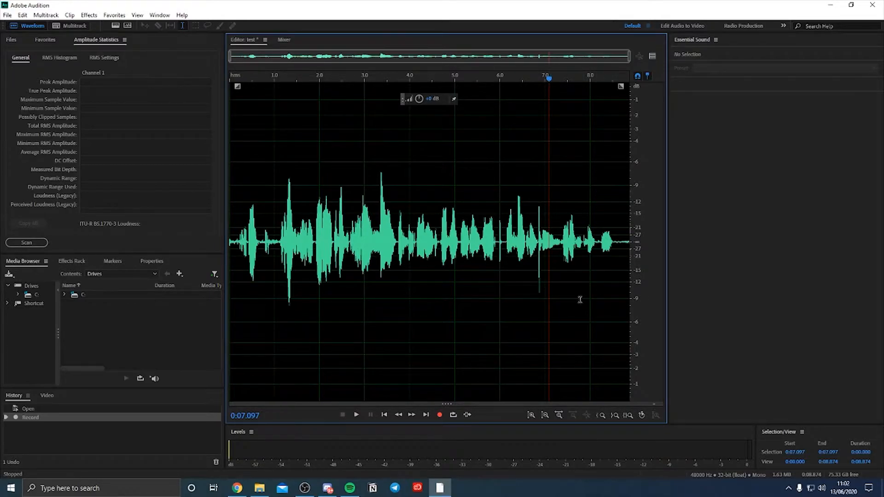
Normalize the entire recording to -6 dB.
double_click(391, 385)
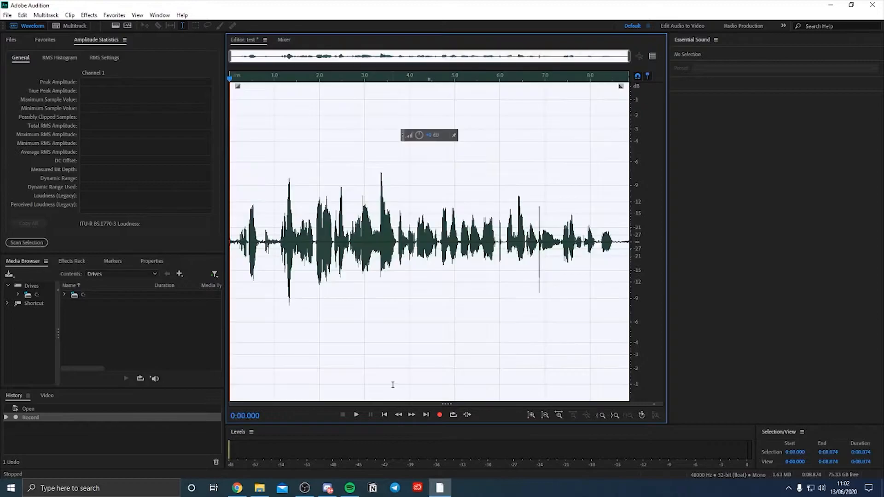
left_click(88, 15)
mouse_move(138, 131)
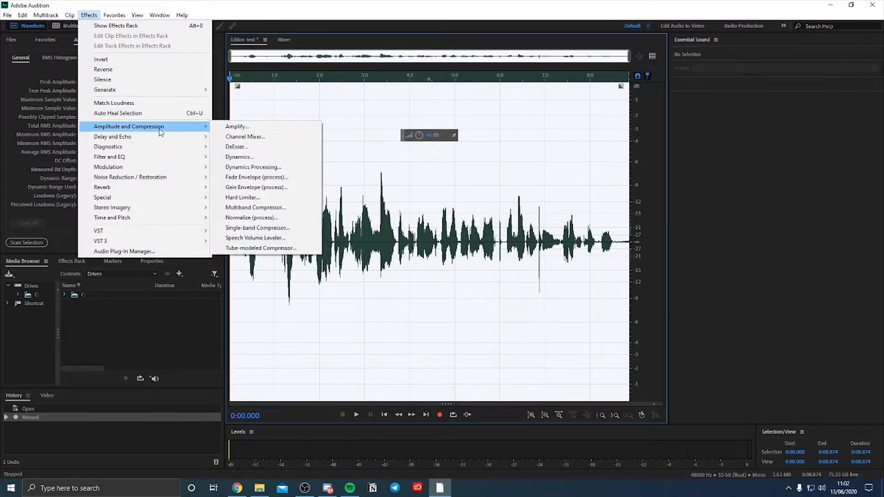
left_click(269, 223)
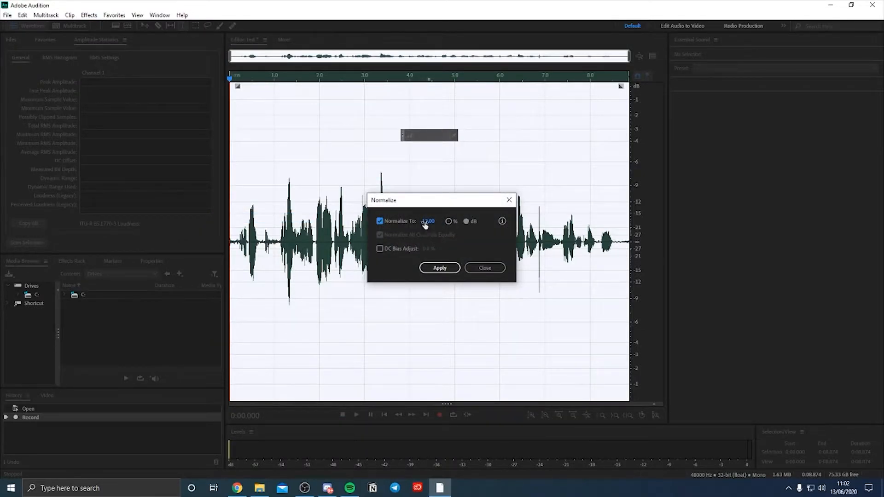
type("-6")
left_click(438, 267)
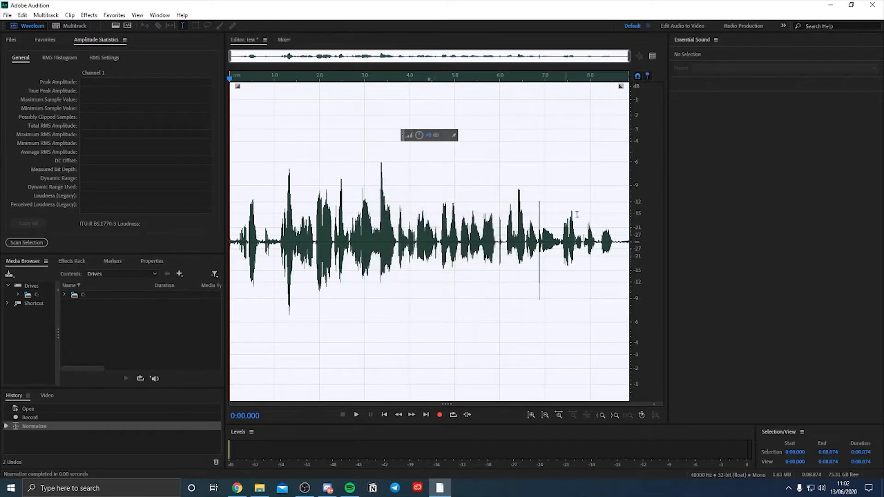
Play back the first second or so of the normalized recording and look through the available effects.
key("space")
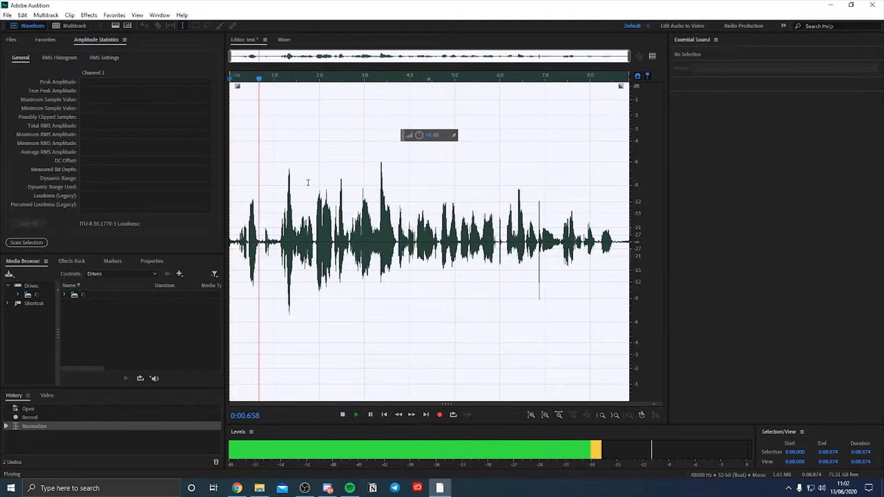
key("space")
left_click(89, 14)
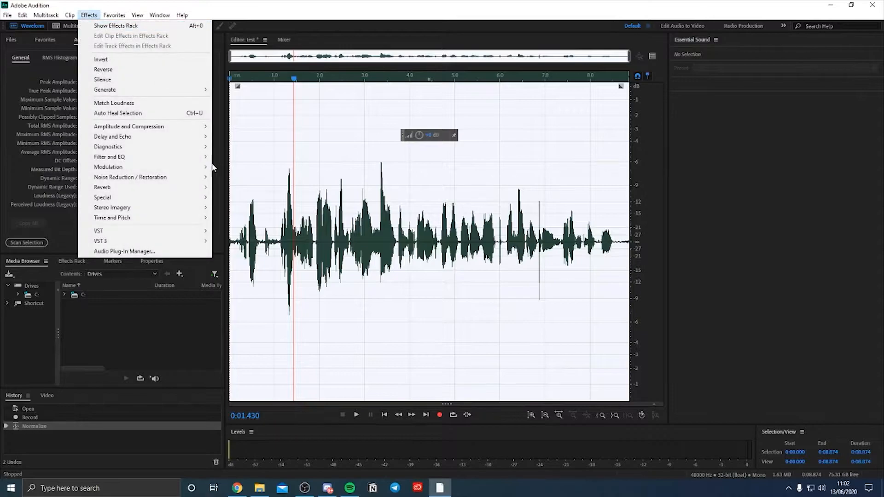
mouse_move(138, 127)
left_click(458, 199)
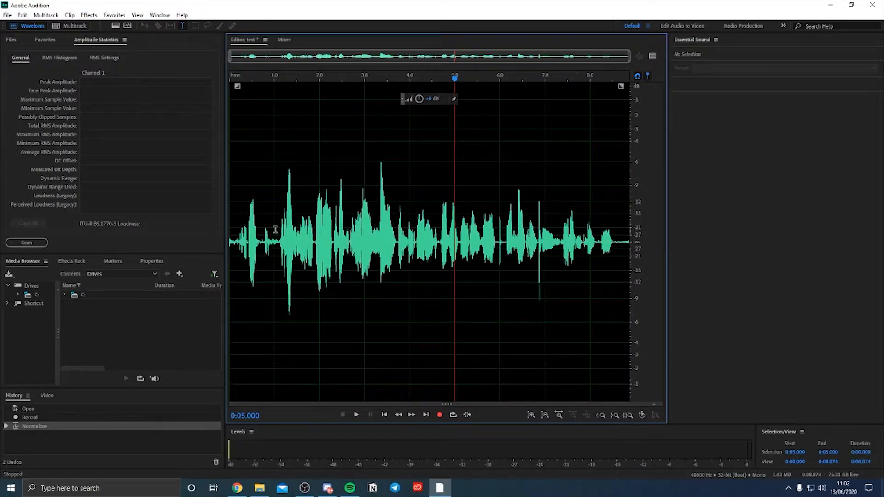
Listen to the quiet section after the last word and mark the short gap just before that word.
left_click_drag(614, 249, 640, 247)
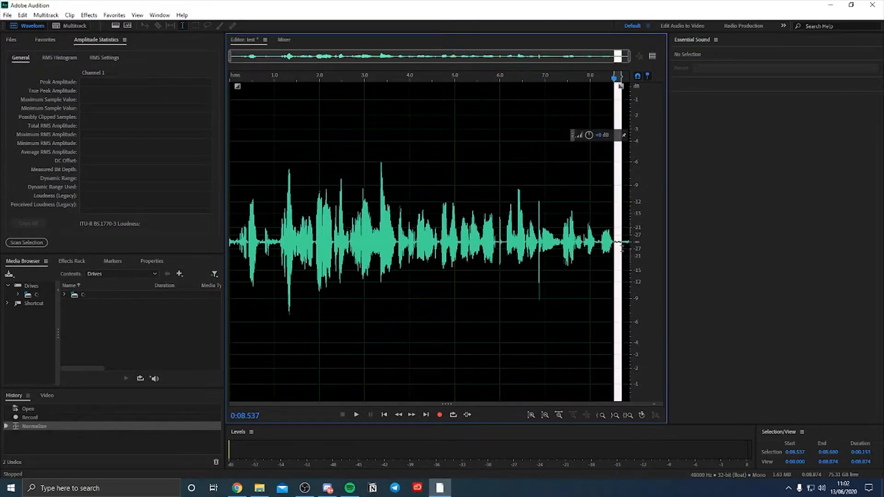
key("space")
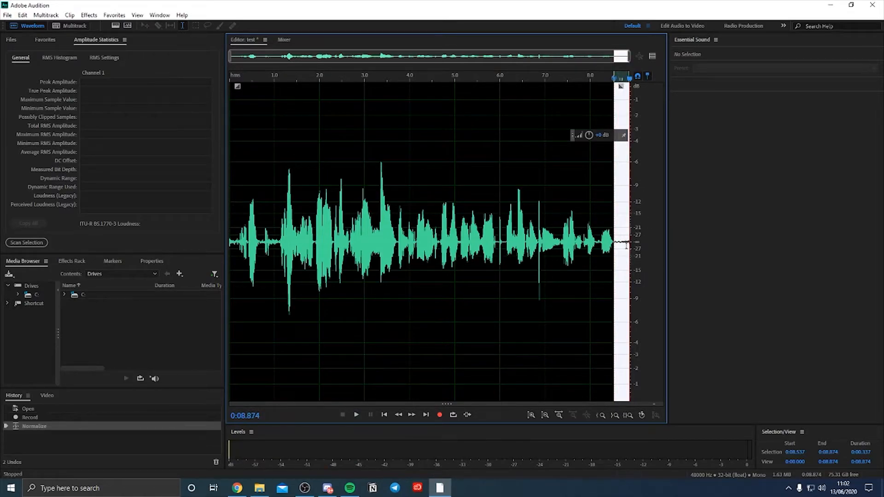
left_click_drag(596, 238, 603, 238)
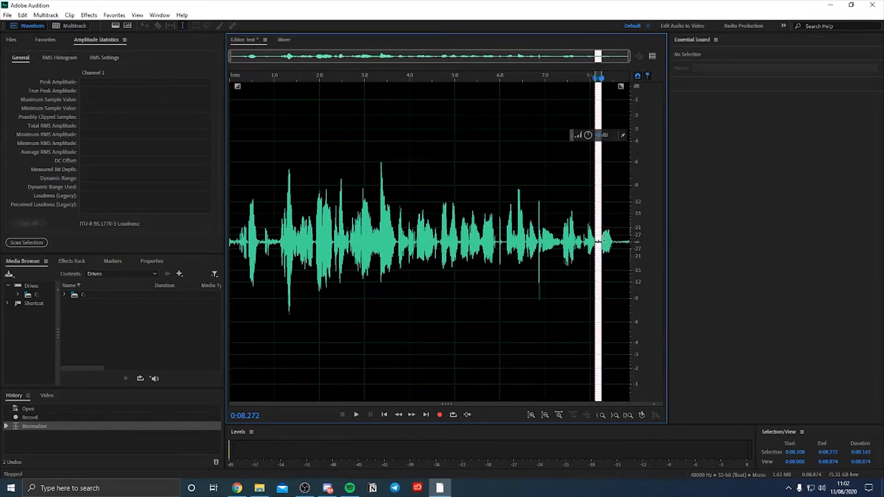
left_click(615, 240)
Select the quiet tail from about 8.53 s to the end and capture it as the noise print for Noise Reduction.
left_click_drag(616, 241, 636, 240)
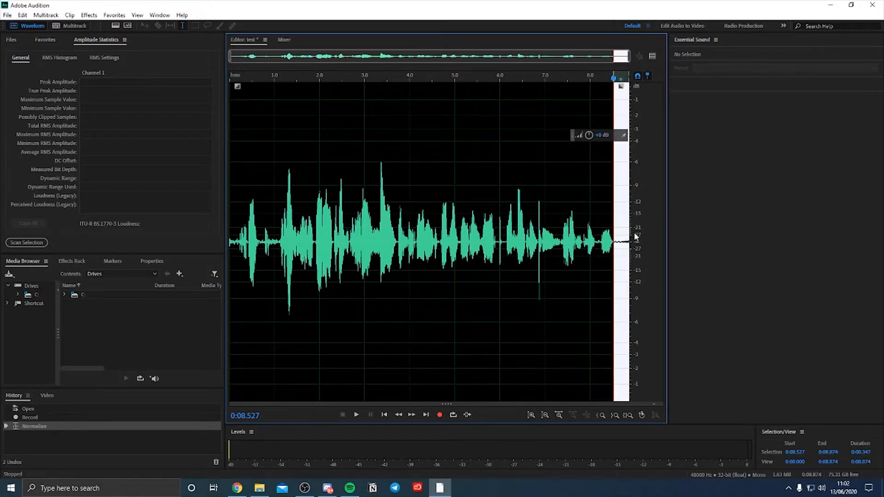
left_click(90, 17)
left_click(94, 18)
left_click(92, 17)
mouse_move(144, 182)
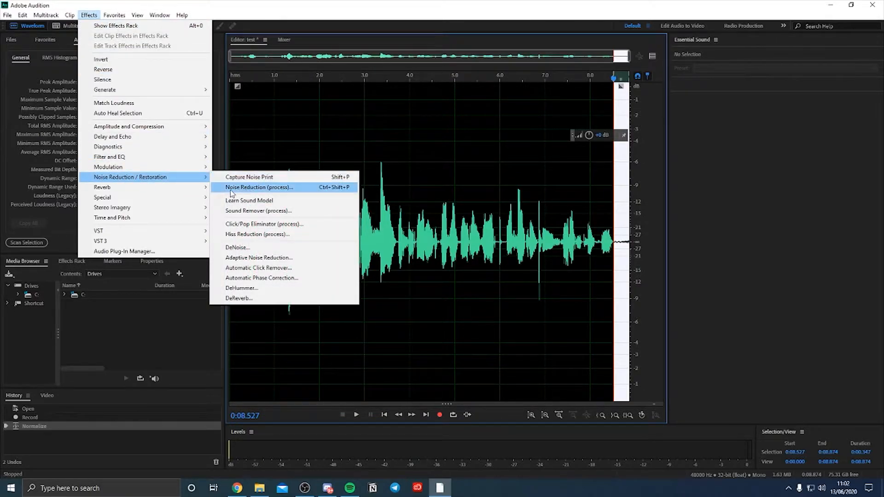
left_click(250, 188)
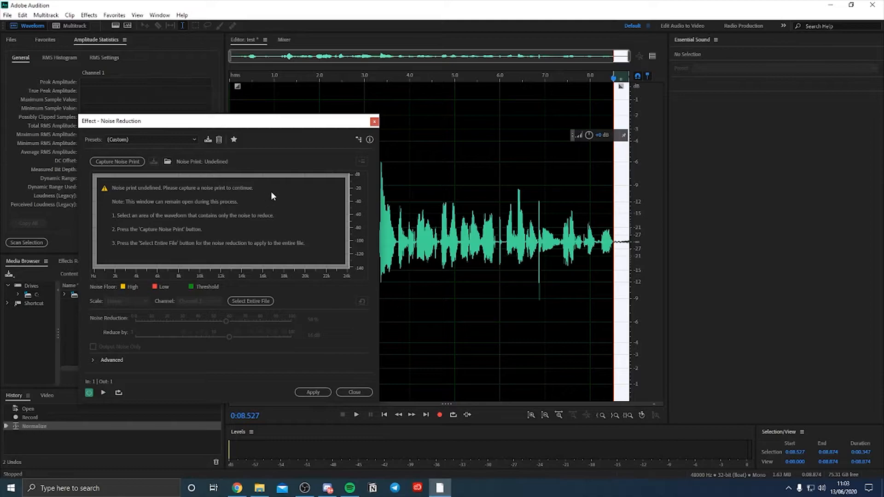
left_click_drag(135, 125, 156, 123)
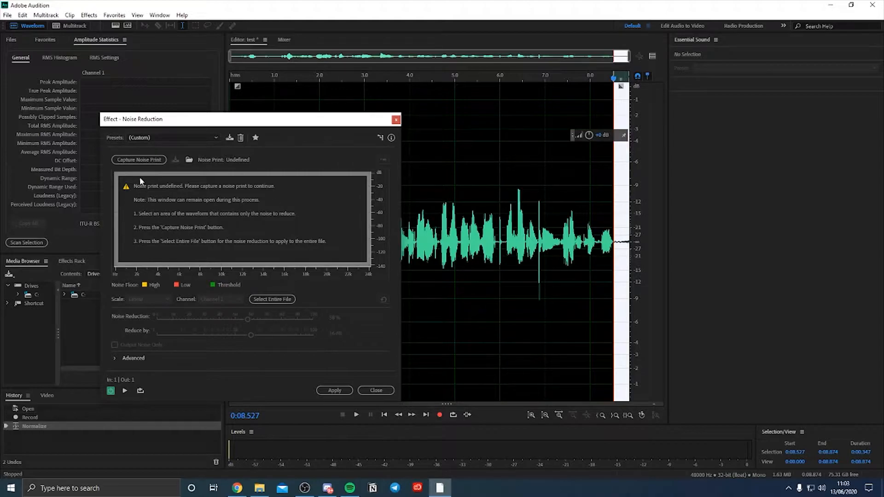
left_click(125, 161)
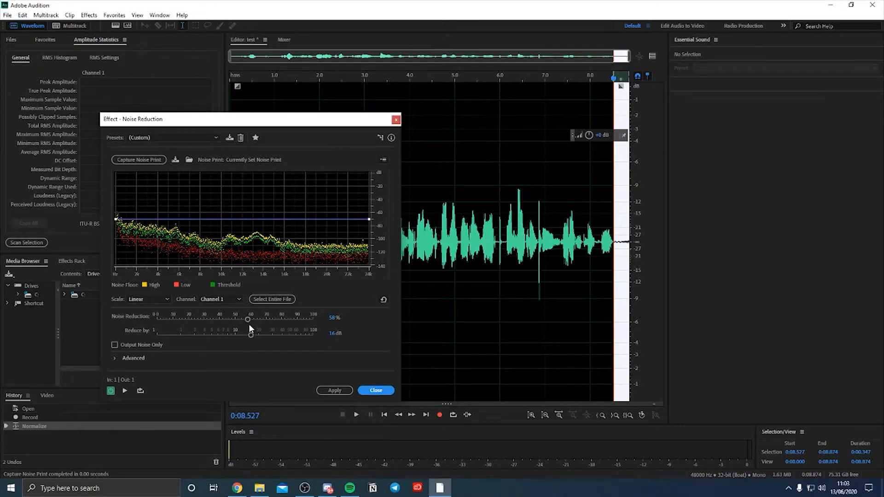
Try Noise Reduction strengths of 100%, 50% and 55%.
left_click_drag(249, 319, 314, 321)
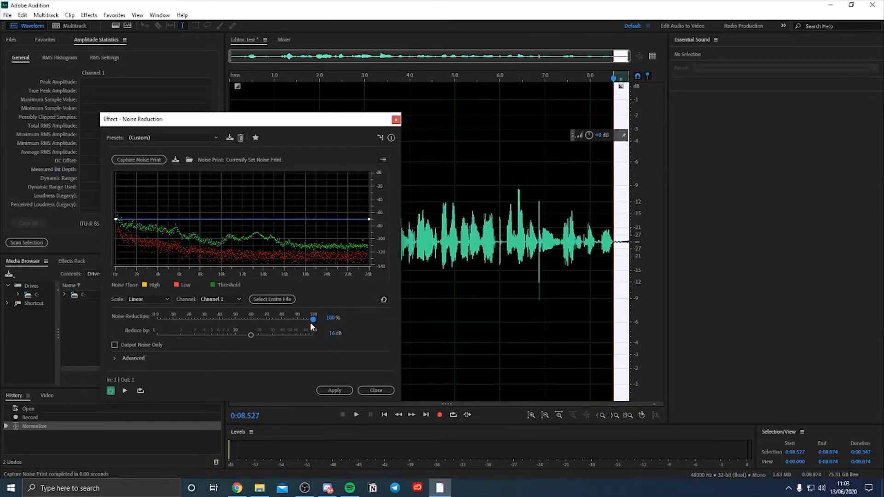
left_click_drag(313, 323, 236, 329)
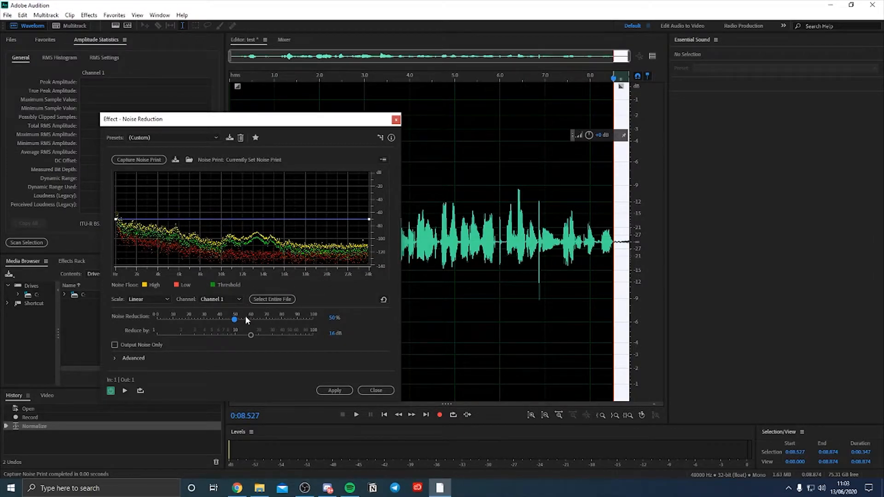
left_click_drag(234, 320, 243, 320)
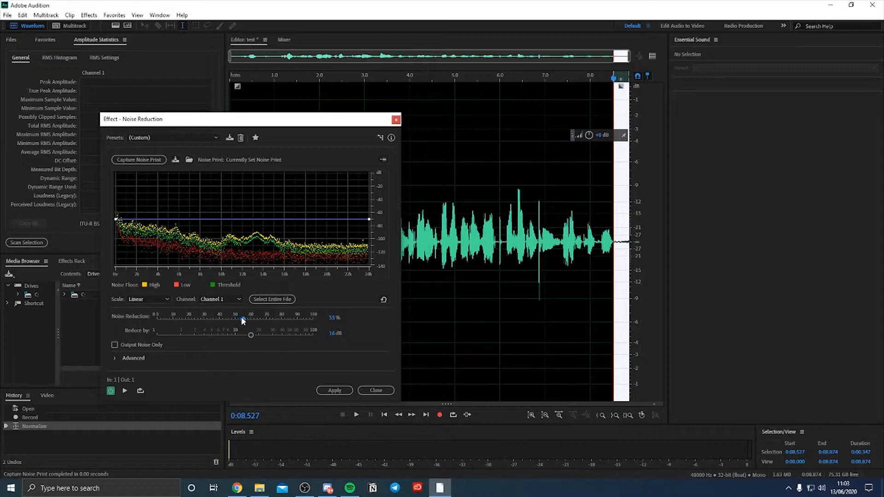
Apply Noise Reduction at 60% strength to the entire recording and play back its beginning.
double_click(436, 227)
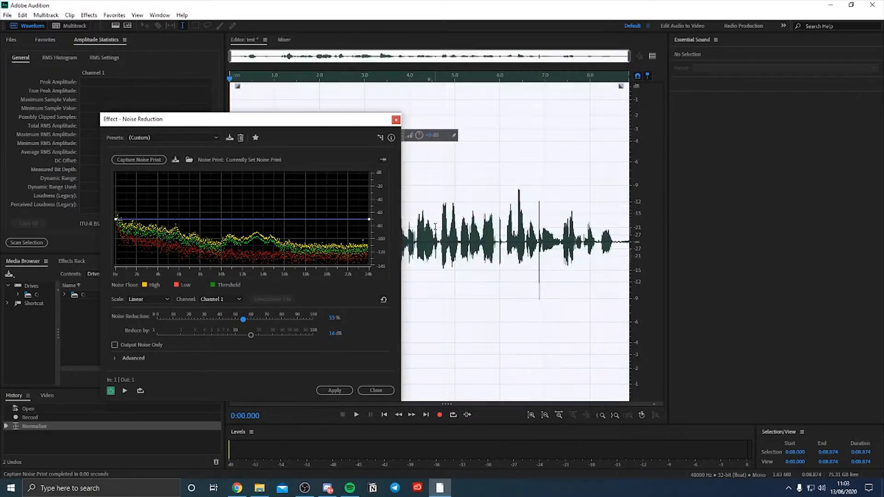
left_click_drag(243, 319, 250, 319)
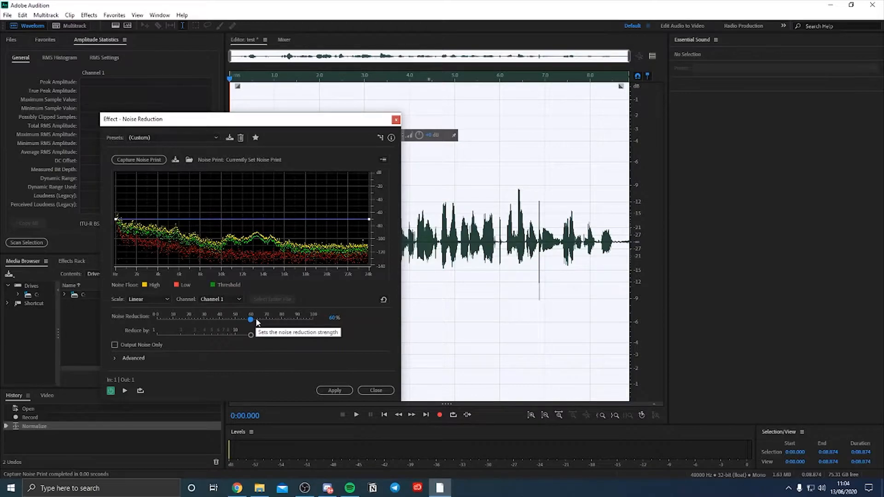
left_click(292, 320)
left_click(334, 391)
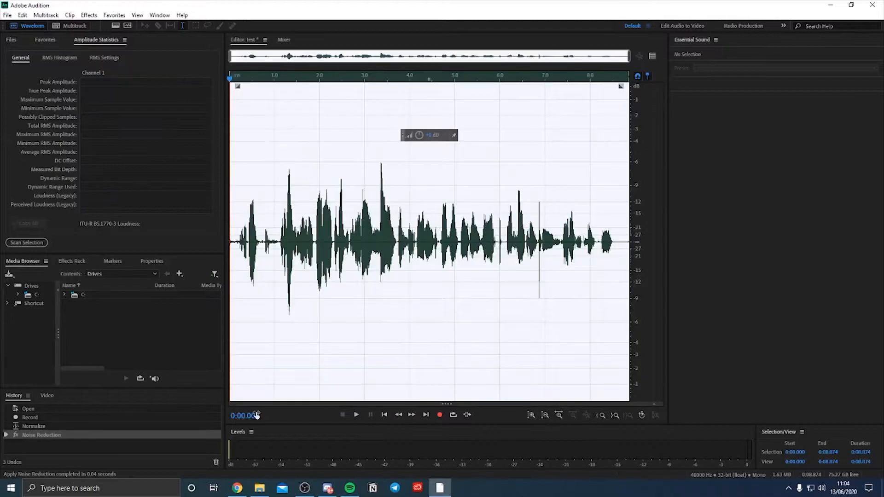
key("space")
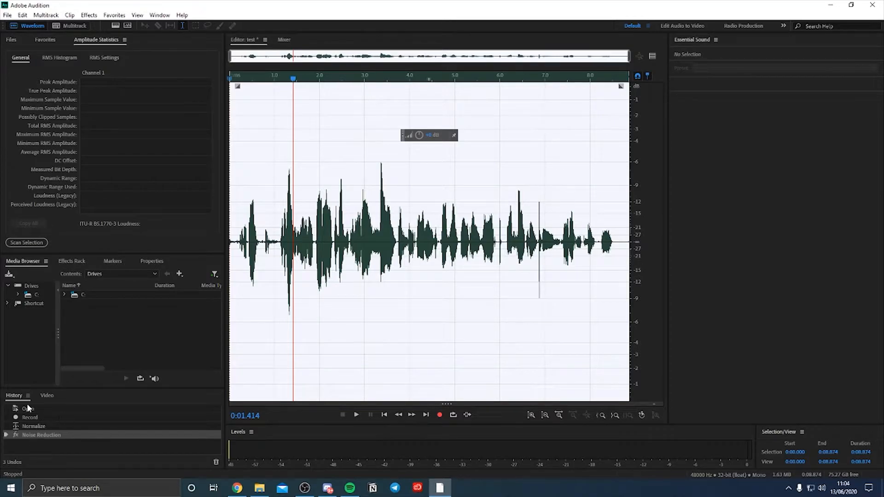
Compare the waveform in the Record, Normalize and Noise Reduction history states, ending on Noise Reduction.
left_click(159, 15)
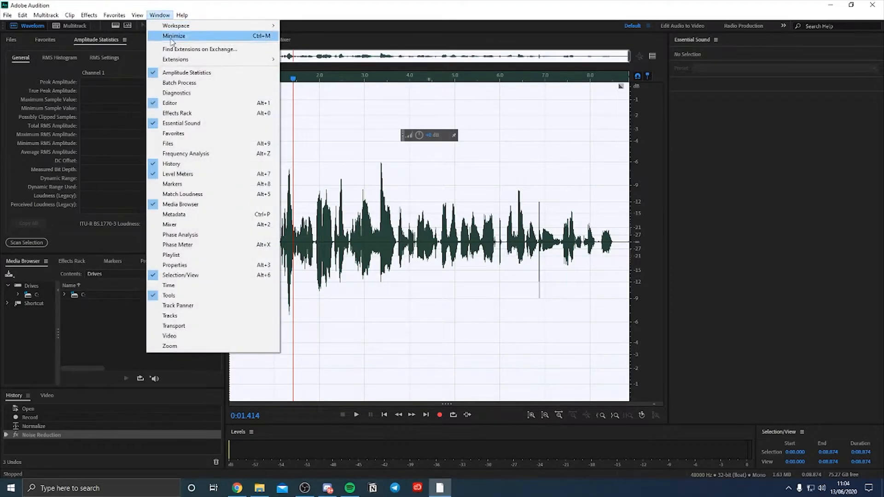
left_click(165, 16)
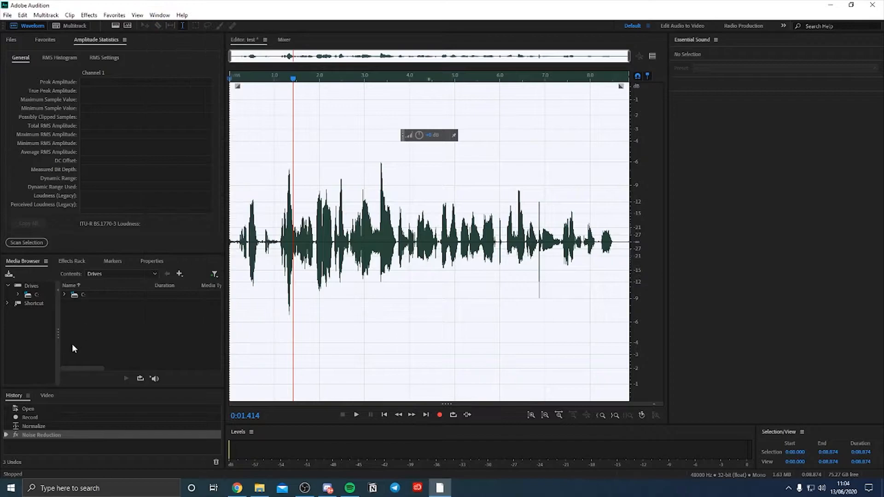
left_click(57, 428)
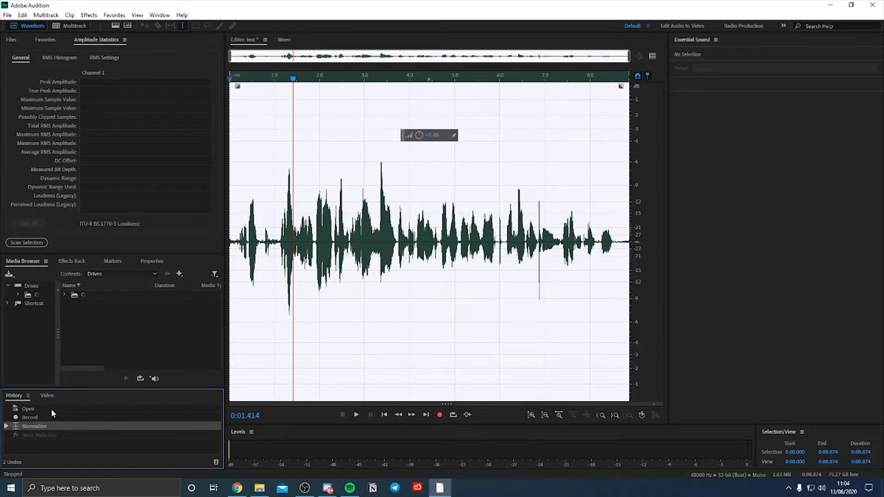
left_click(47, 415)
left_click(50, 427)
left_click(48, 417)
left_click(49, 427)
left_click(42, 433)
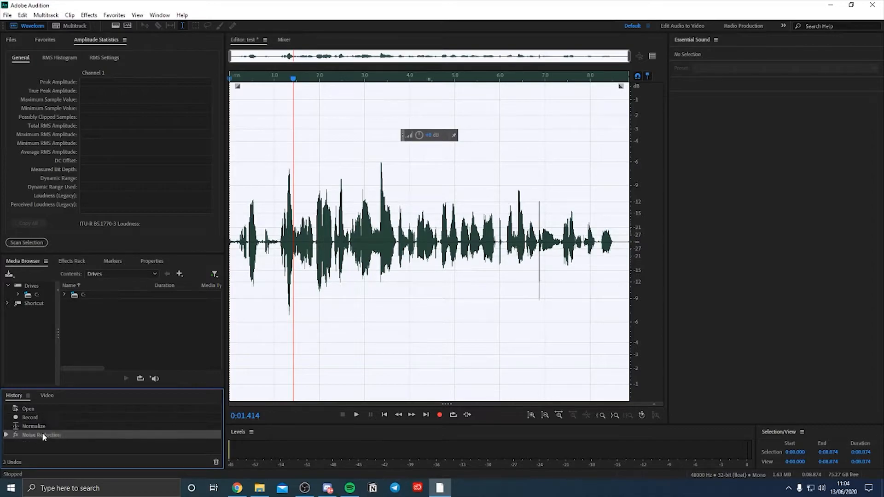
Play back the noise-reduced recording and listen to its quiet tail from about 8.52 s to the end.
key("space")
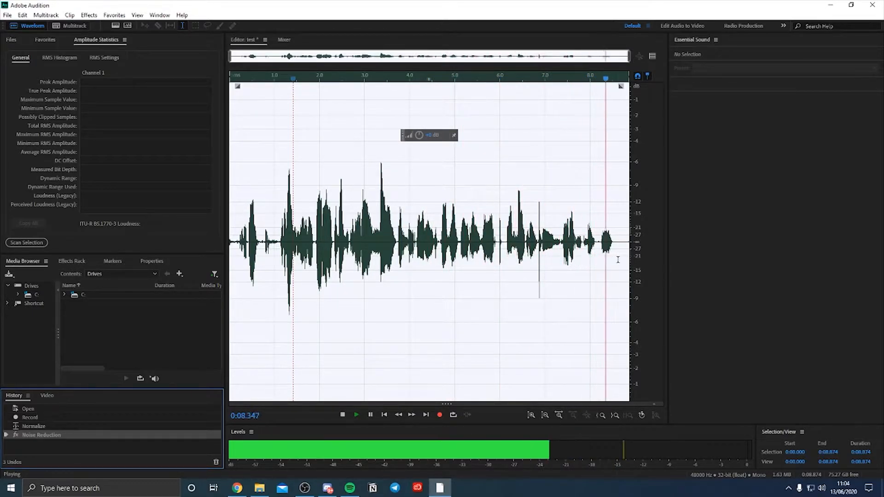
key("space")
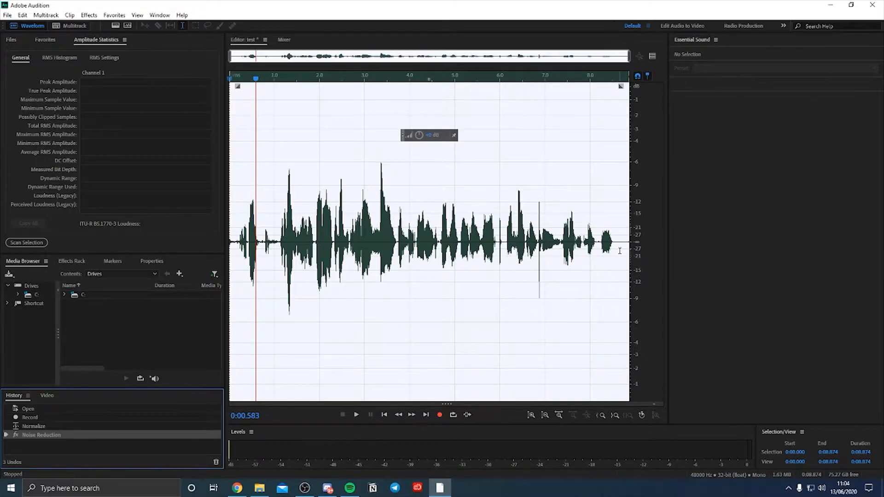
left_click_drag(613, 249, 630, 244)
key("space")
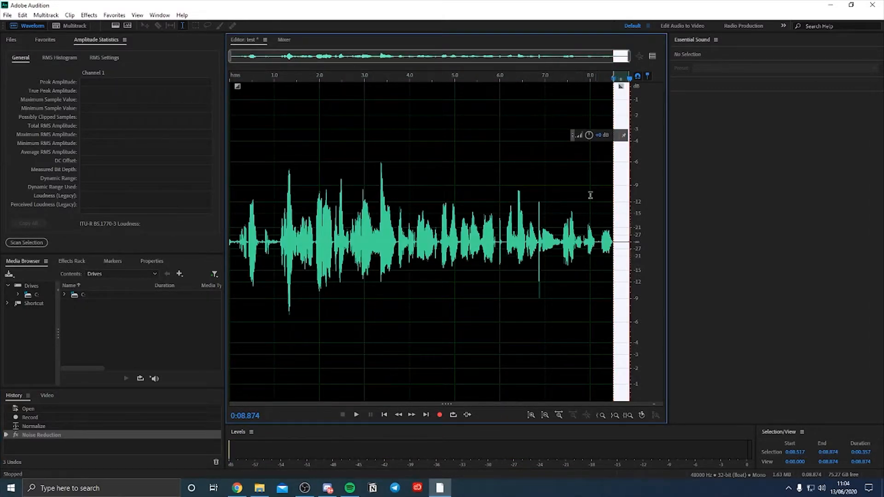
Listen to the quiet tail from about 8.55 s in the Normalize history state, and return to the Noise Reduction state.
left_click(82, 426)
left_click_drag(615, 257, 643, 253)
key("space")
left_click(76, 436)
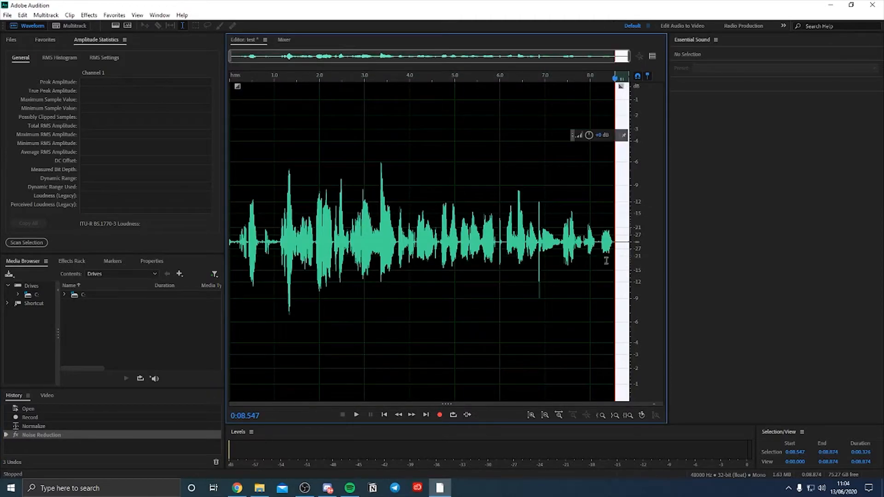
Select the entire recording and set up the DeNoise effect with an amount of 30%.
left_click(603, 256)
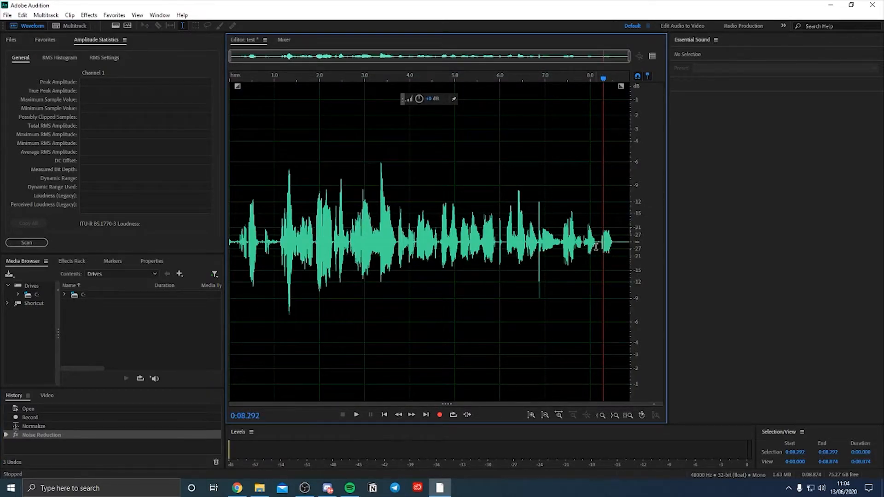
key("ctrl+a")
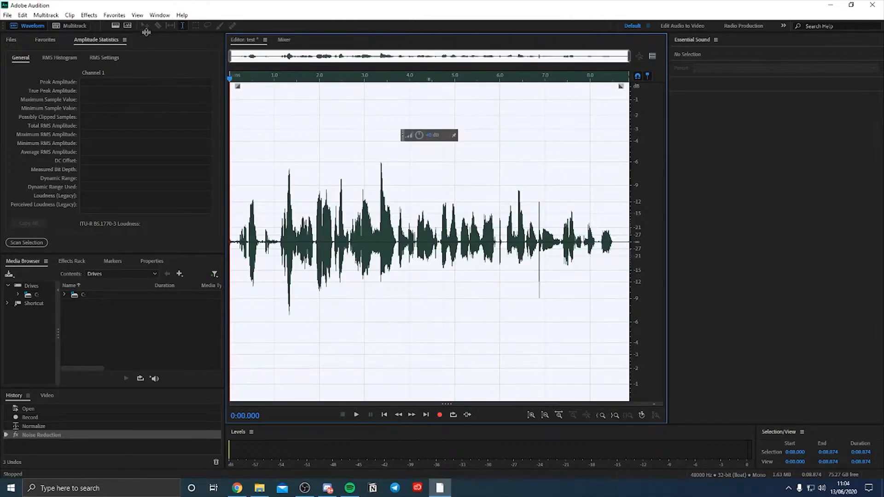
left_click(89, 15)
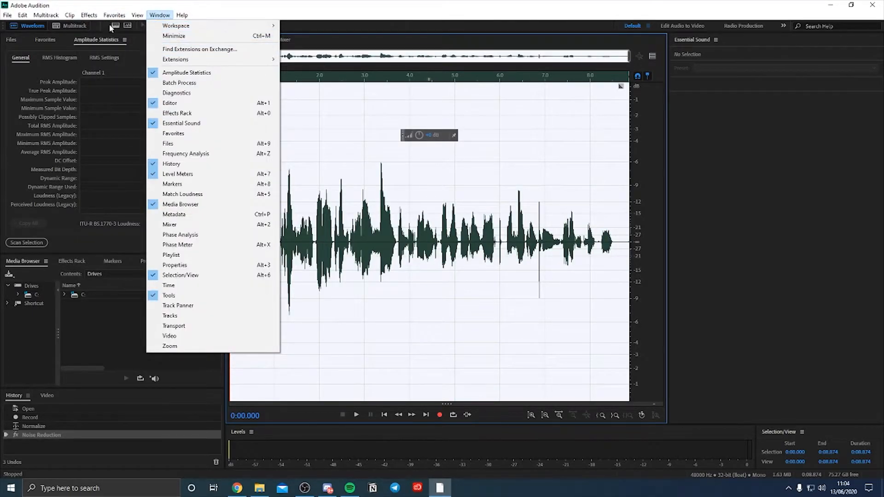
mouse_move(89, 14)
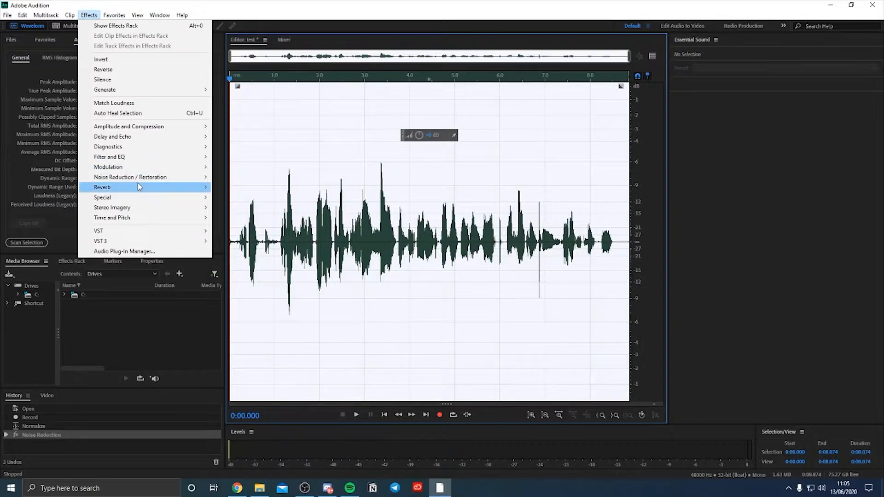
mouse_move(141, 180)
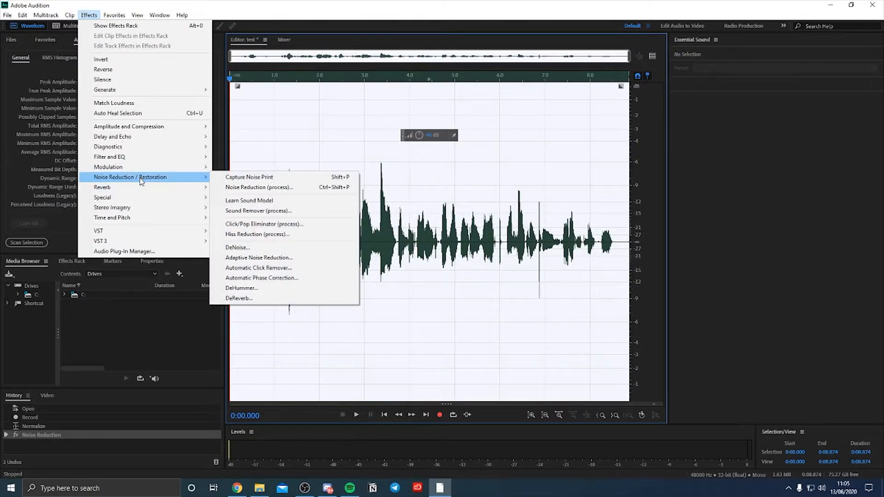
left_click(251, 248)
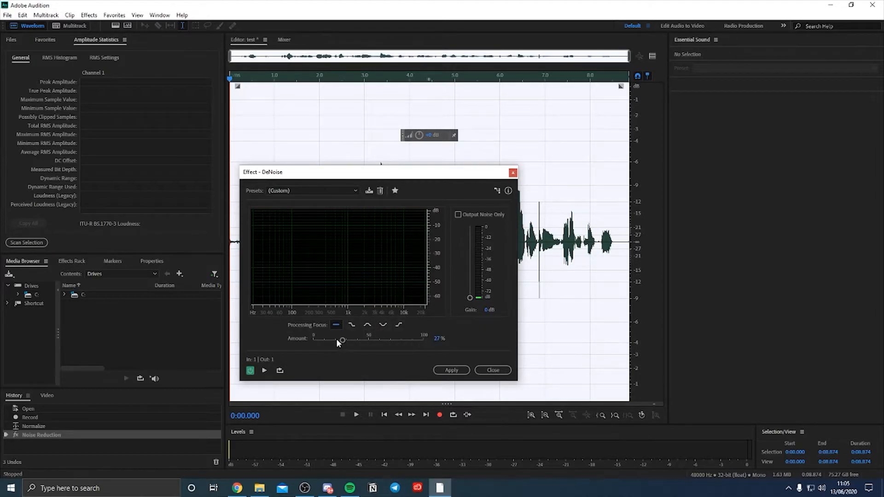
left_click_drag(341, 342, 379, 343)
left_click_drag(449, 175, 789, 179)
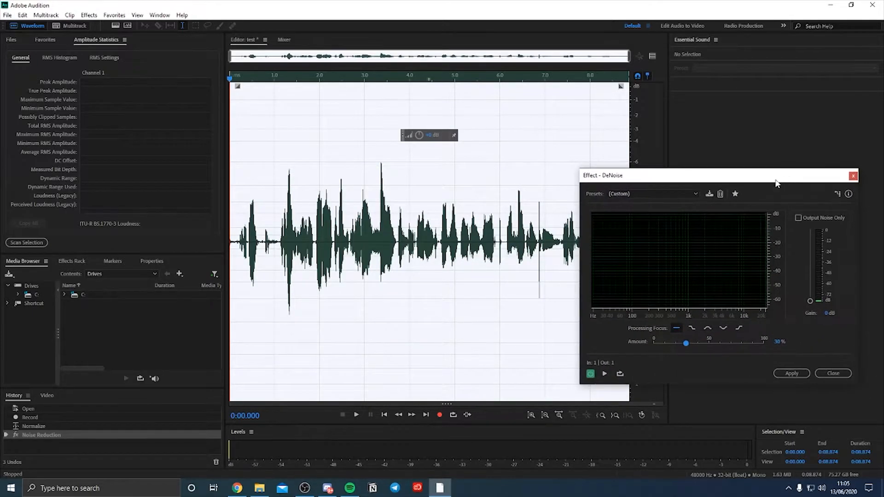
Preview DeNoise with the effect bypassed and switched back on, and apply it to the recording.
key("space")
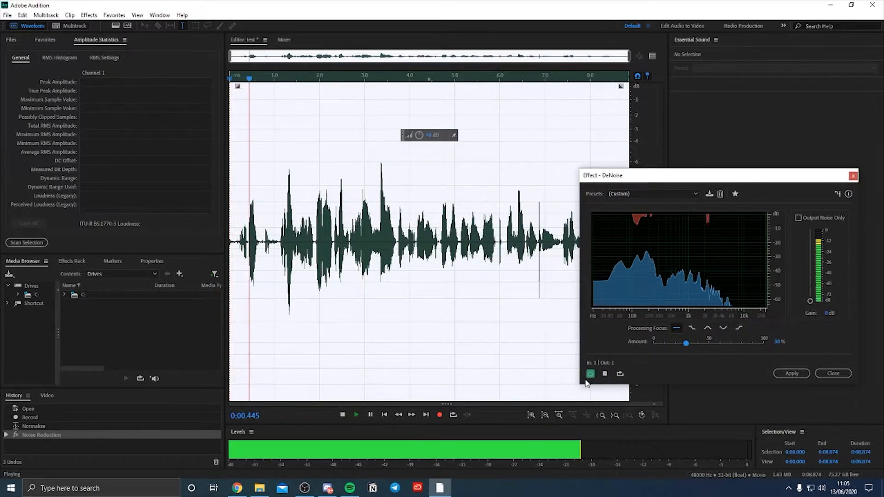
left_click(591, 374)
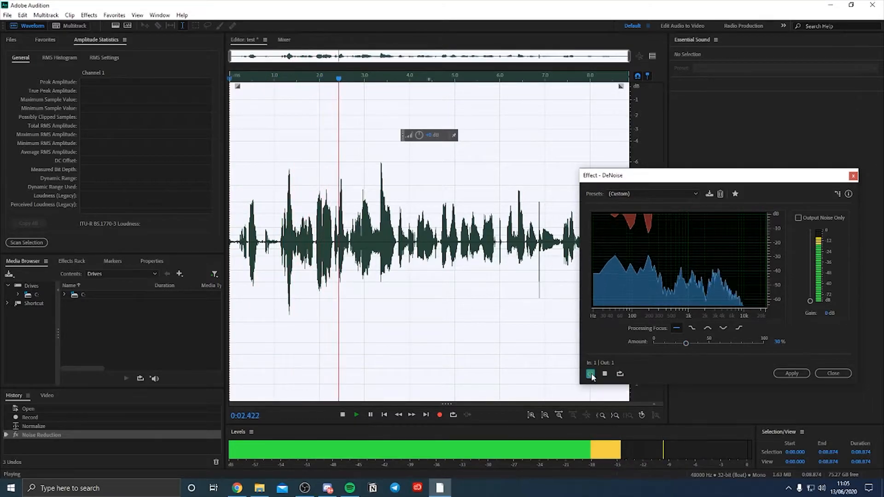
left_click(591, 374)
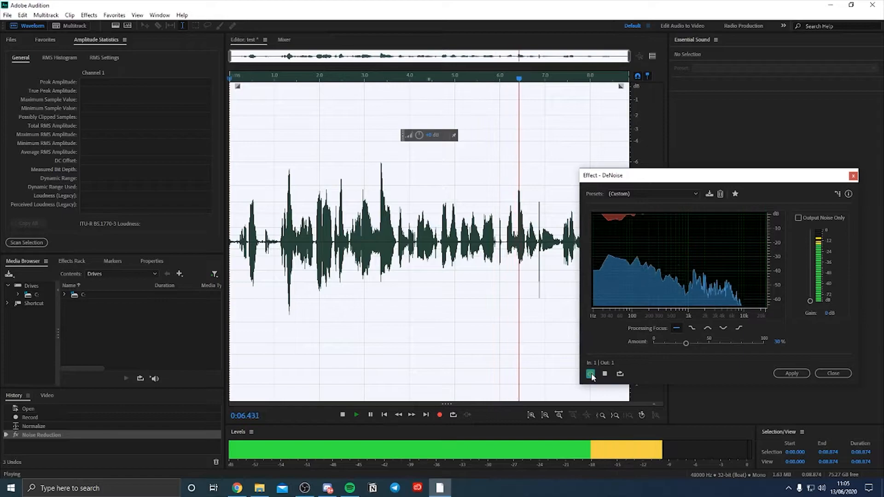
key("space")
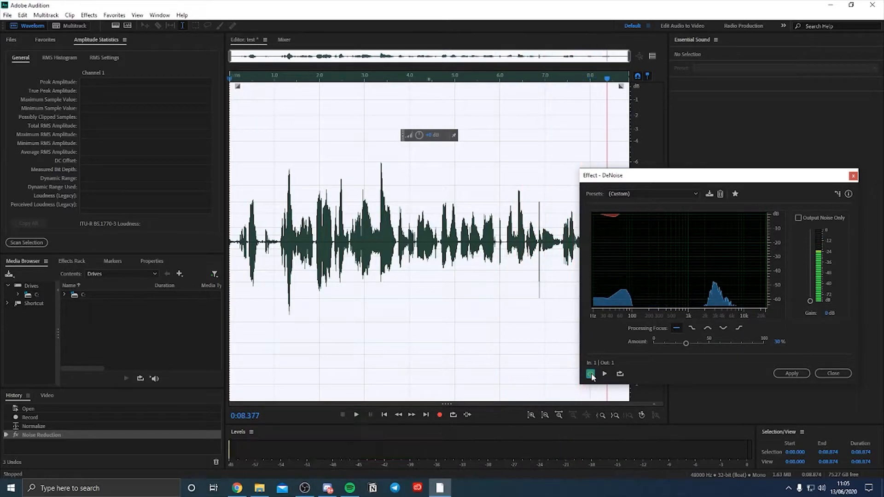
left_click(802, 373)
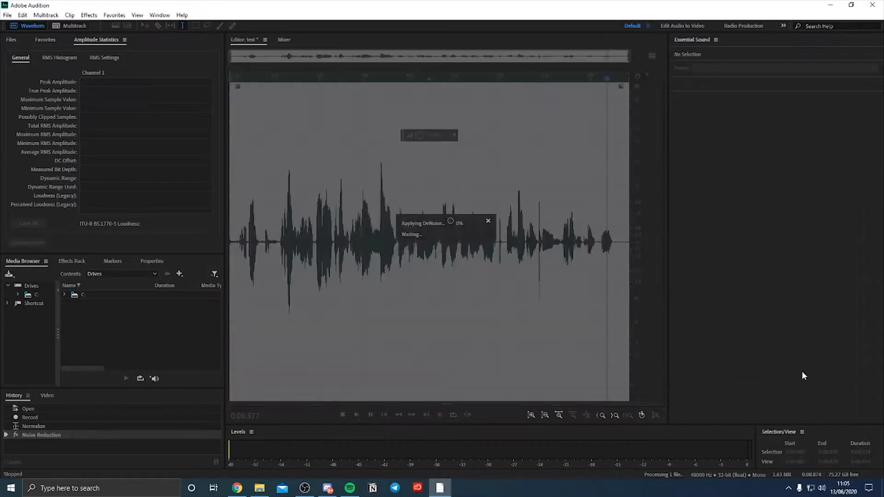
Compare the waveform in the Noise Reduction and DeNoise history states, ending on DeNoise.
left_click(33, 434)
left_click(33, 443)
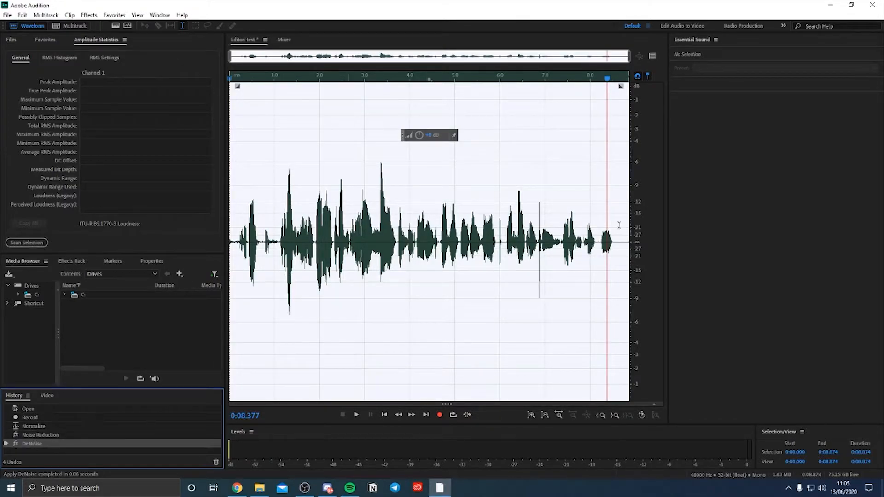
left_click(62, 435)
left_click(57, 443)
Apply the Single-band Compressor with the Voice Over preset to the entire recording.
left_click(89, 15)
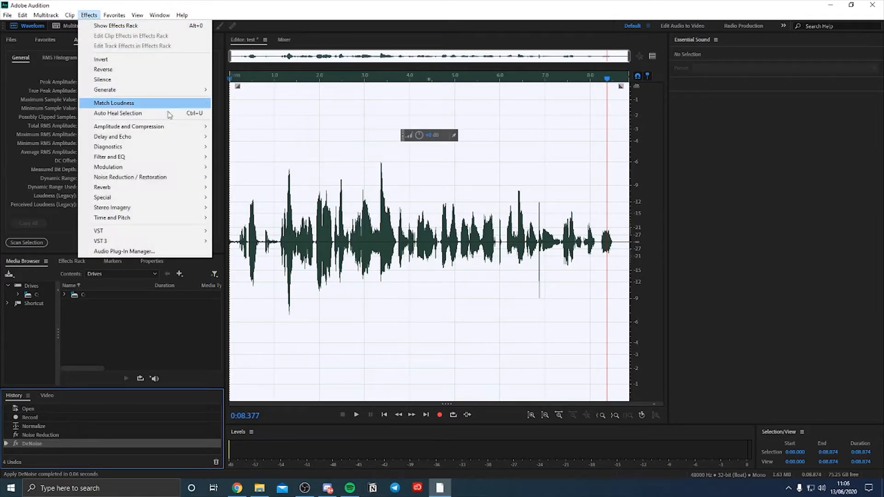
mouse_move(187, 127)
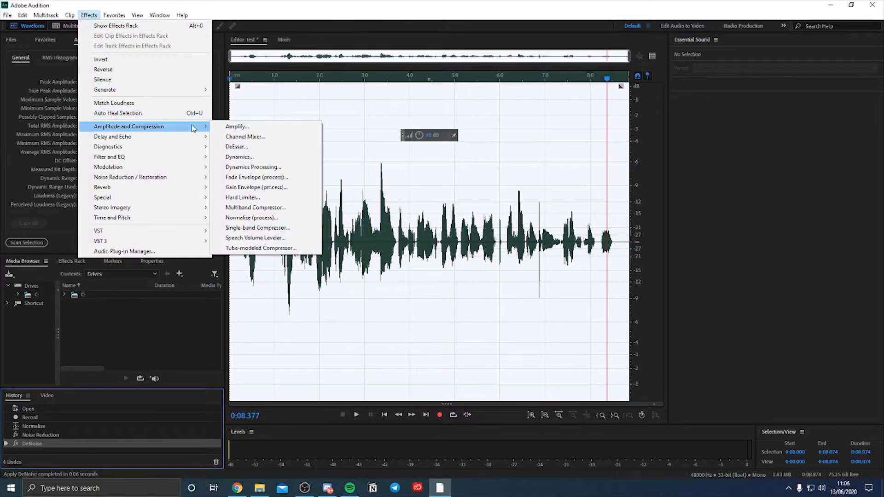
left_click(302, 230)
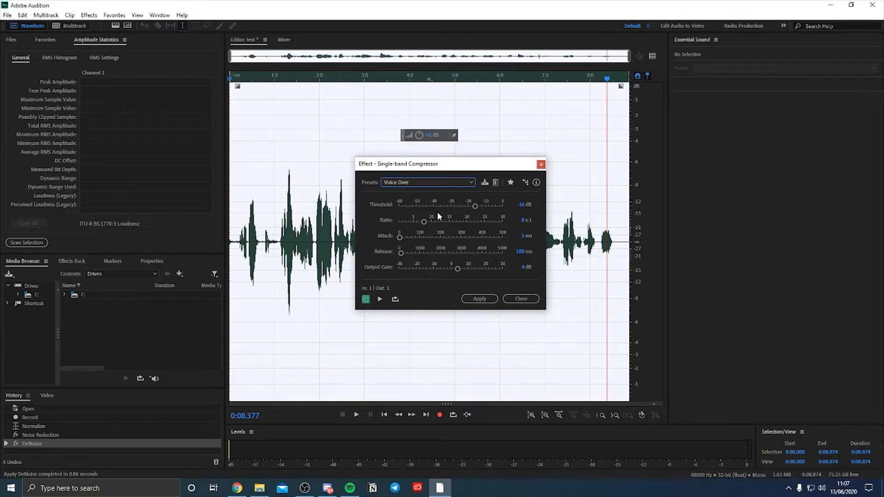
left_click(429, 184)
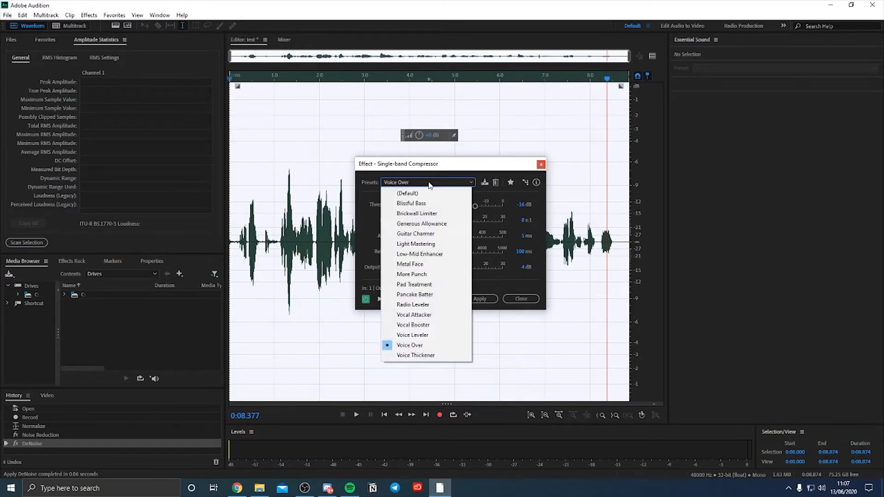
left_click(429, 182)
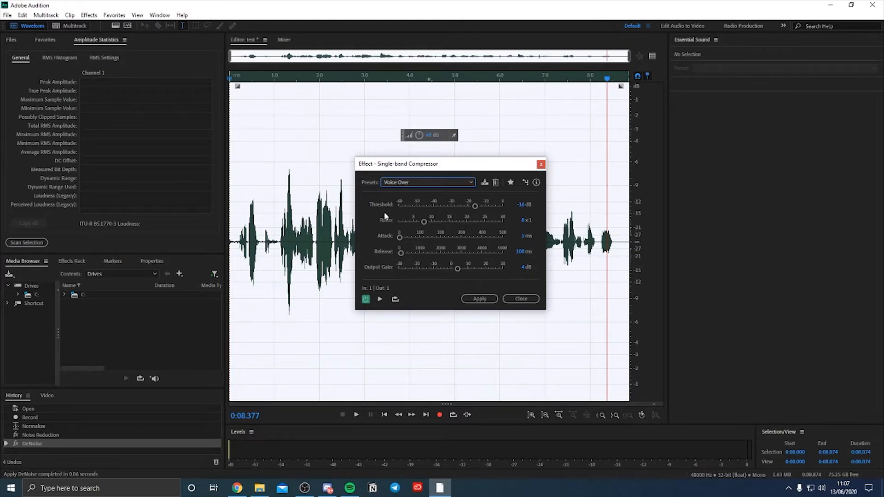
left_click_drag(440, 167, 449, 223)
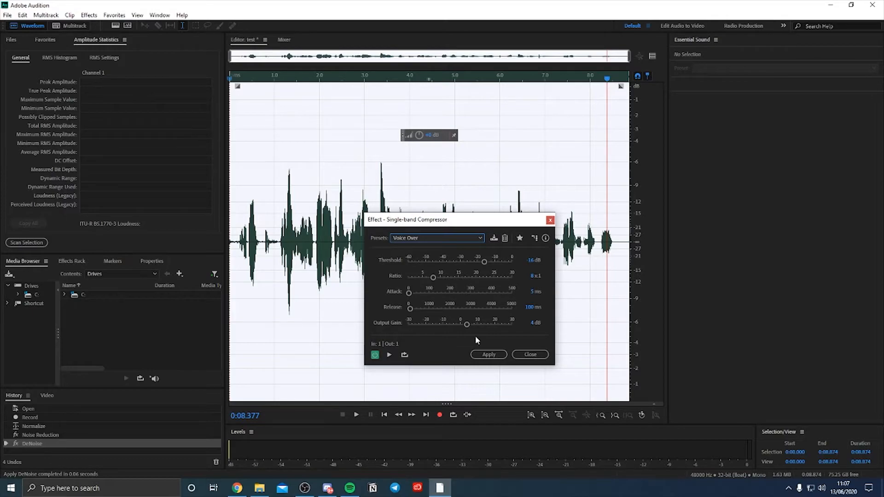
left_click(502, 355)
Play back the compressed recording from the beginning.
left_click(260, 88)
key("Home")
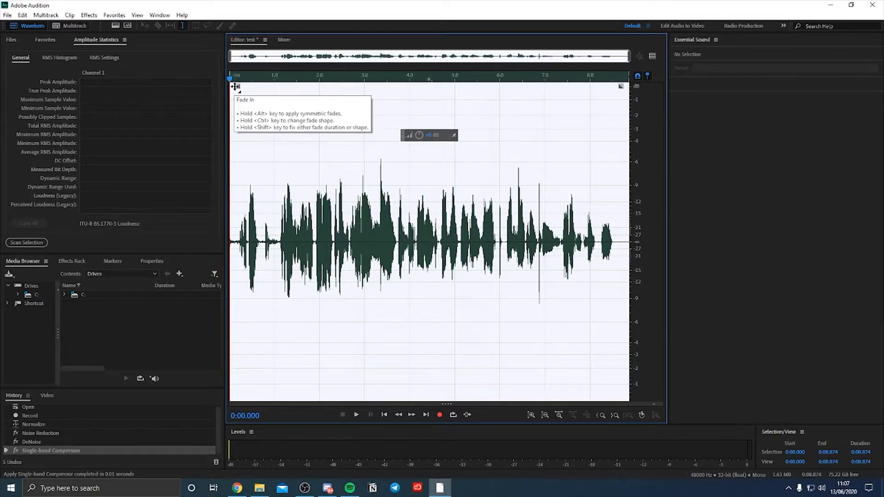
key("space")
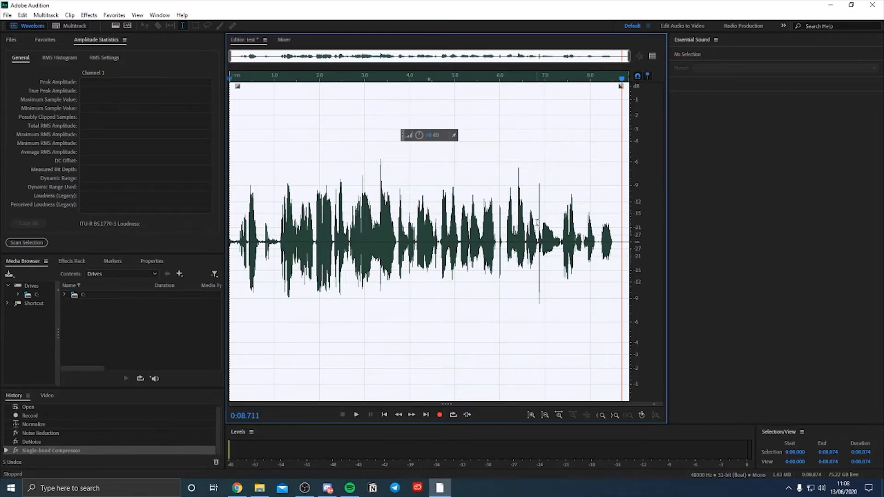
left_click(90, 19)
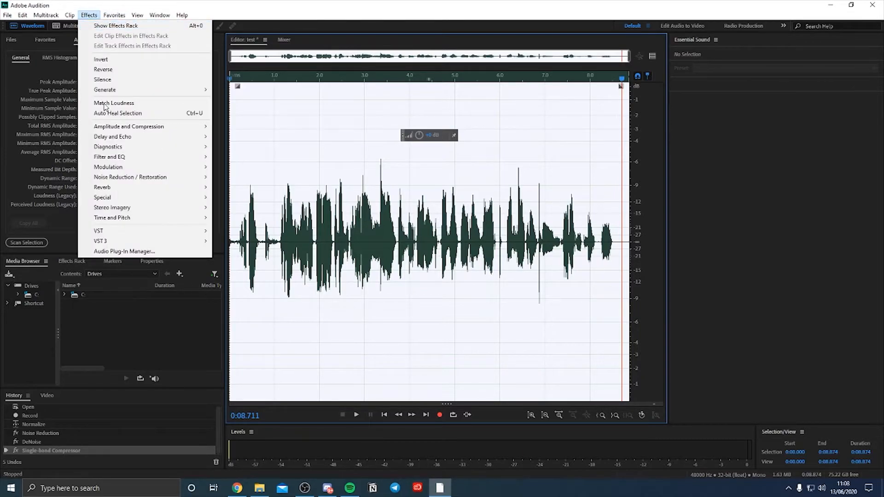
mouse_move(108, 181)
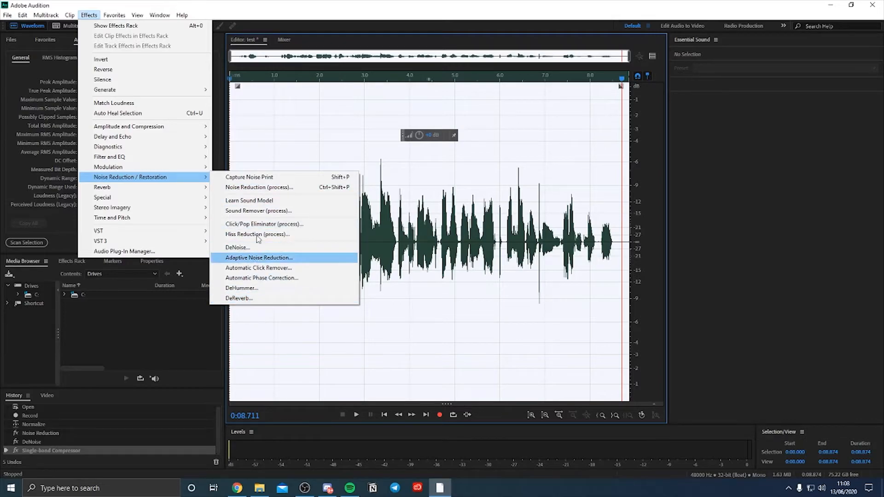
left_click(245, 298)
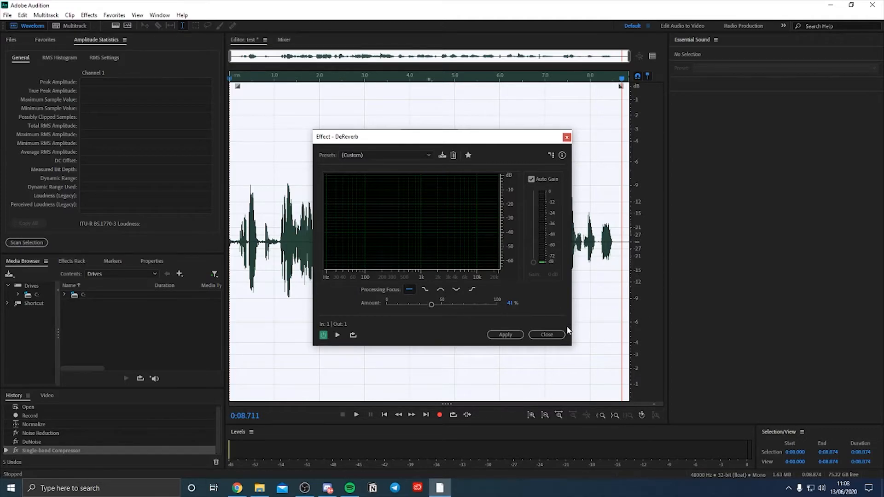
left_click(547, 334)
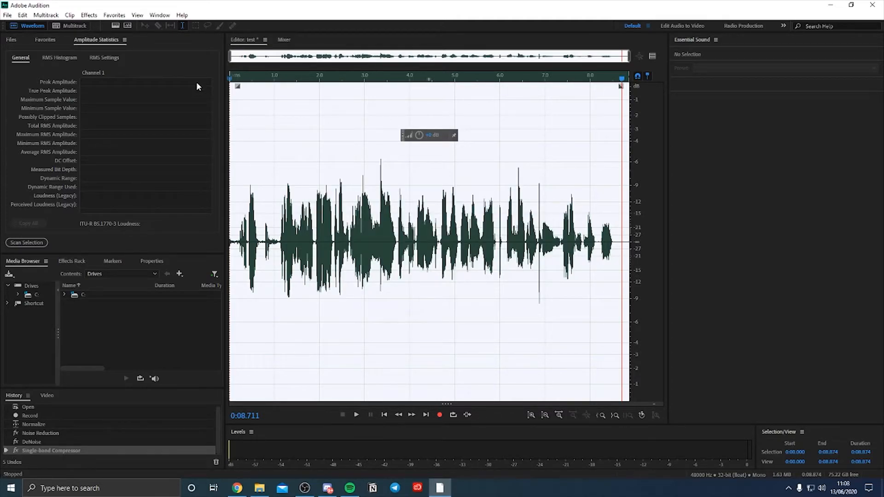
Open the Parametric Equalizer effect for the whole recording and load the Loudness Maximizer preset.
left_click(89, 15)
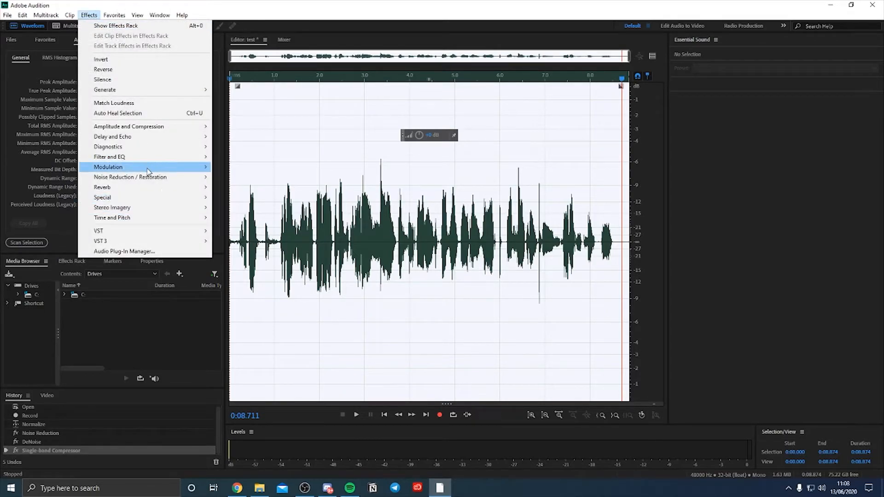
mouse_move(151, 168)
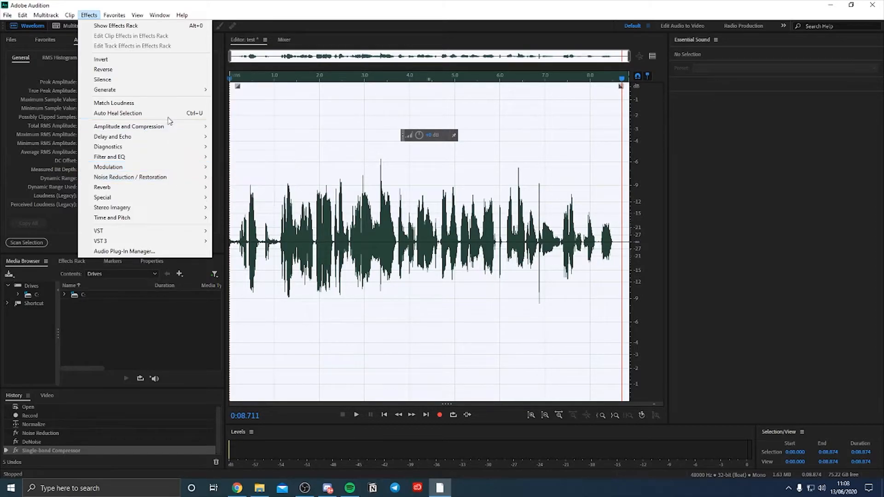
mouse_move(167, 133)
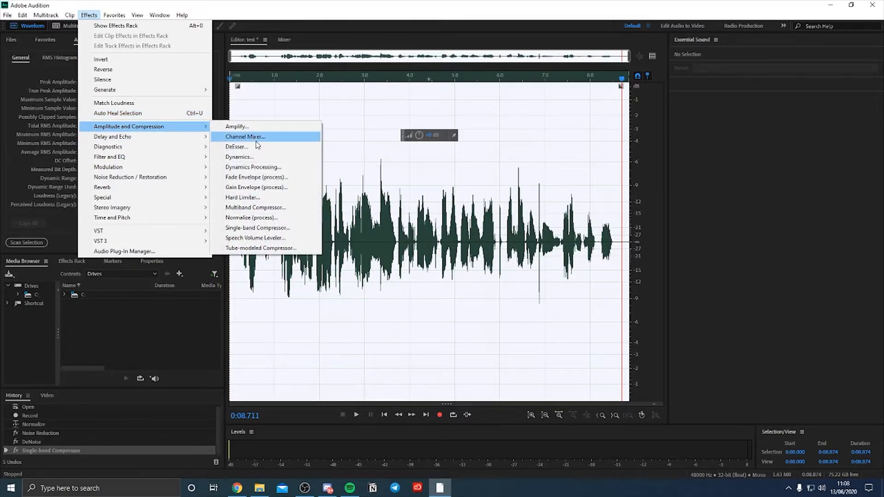
mouse_move(111, 160)
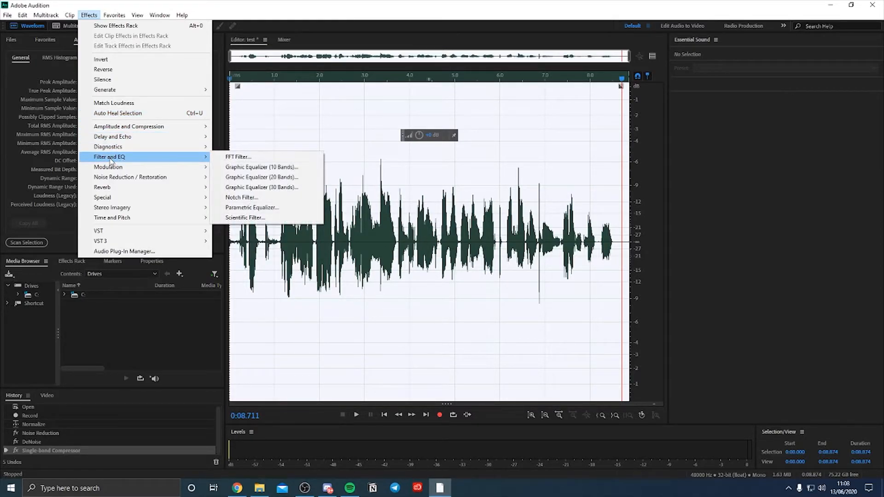
left_click(295, 207)
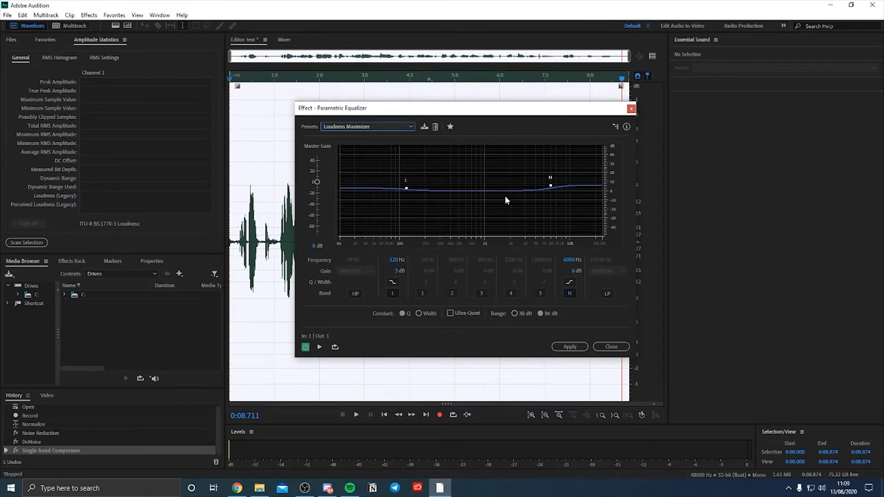
mouse_move(552, 186)
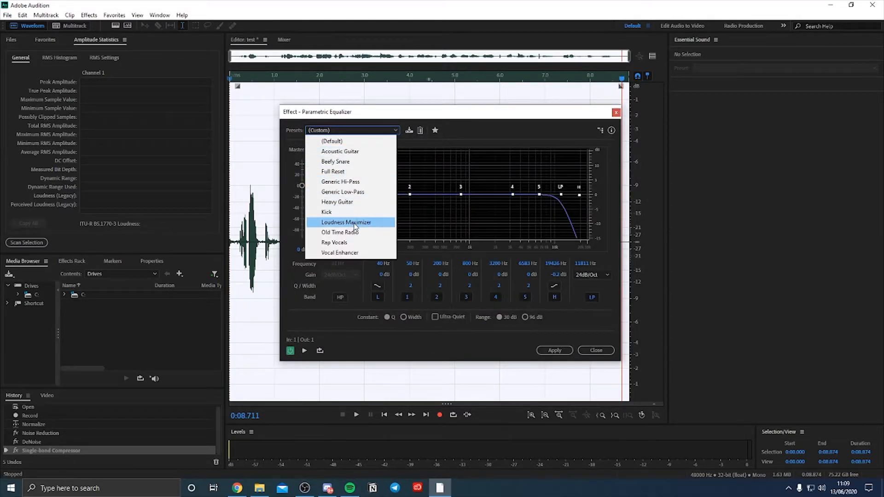
left_click(355, 224)
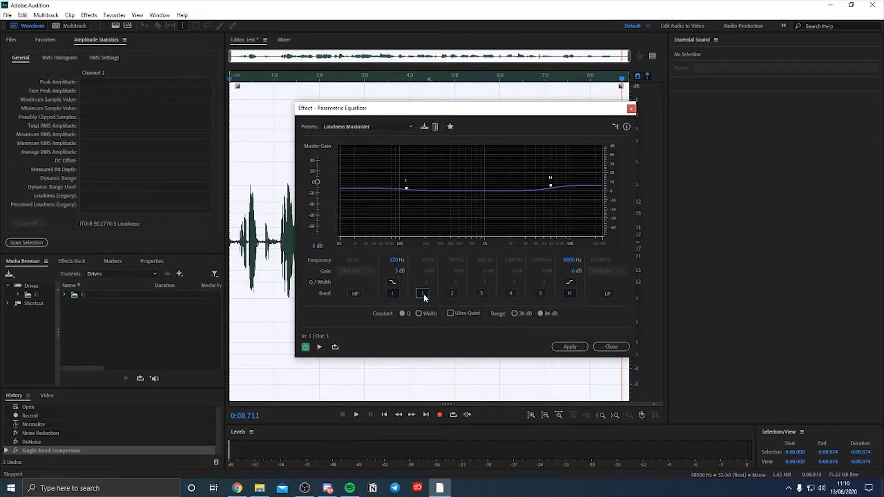
Switch the equalizer's bands 1 to 5 on and back off.
left_click(422, 293)
left_click(451, 293)
left_click(481, 293)
left_click(511, 294)
left_click(541, 293)
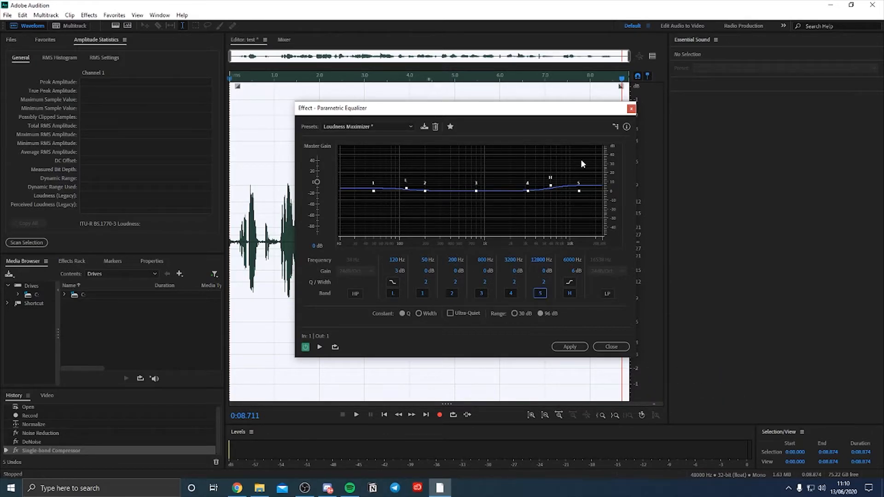
left_click(422, 293)
left_click(453, 293)
left_click(481, 294)
left_click(510, 293)
left_click(540, 293)
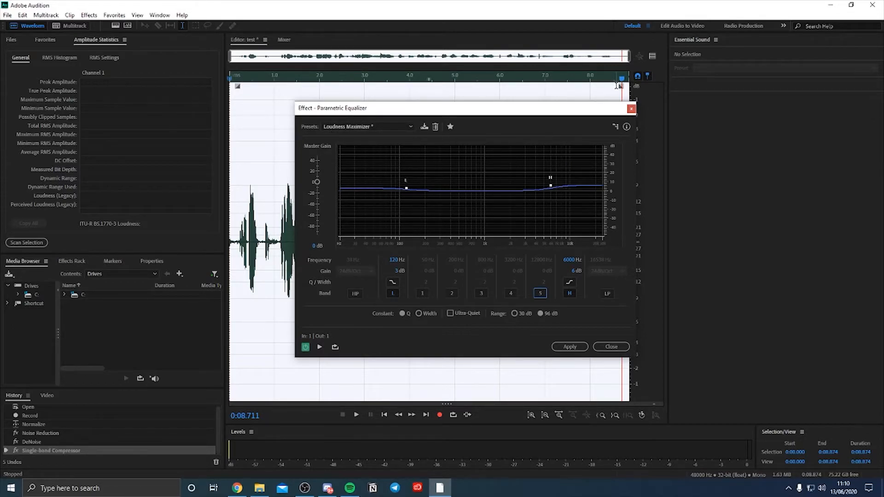
Preview the clip's end, set the low shelf to about 113 Hz, 4.5 dB and the high to 7093 Hz, 7.6 dB, and apply the equalizer.
left_click_drag(622, 79, 601, 79)
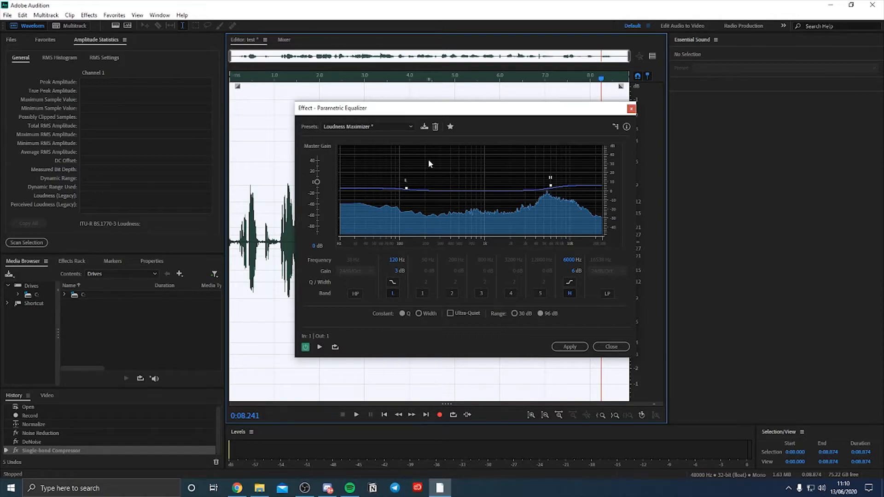
key("space")
left_click_drag(406, 187, 404, 187)
left_click_drag(551, 185, 557, 183)
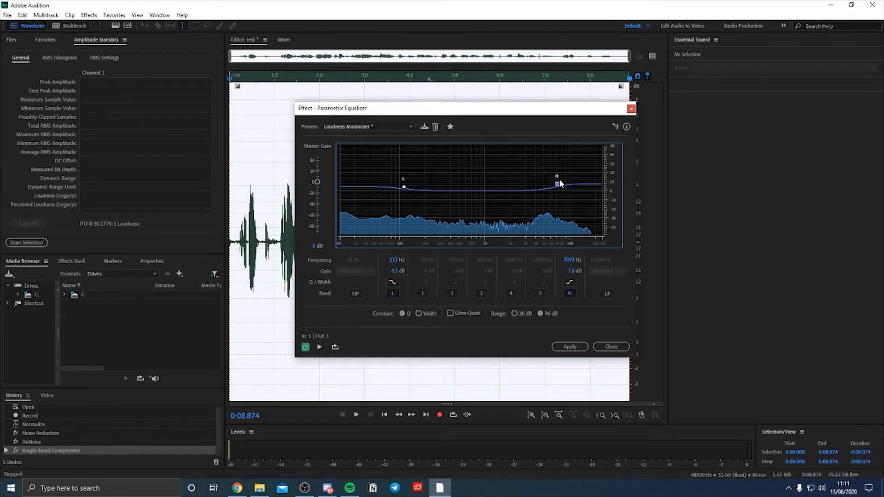
mouse_move(405, 189)
left_click(569, 347)
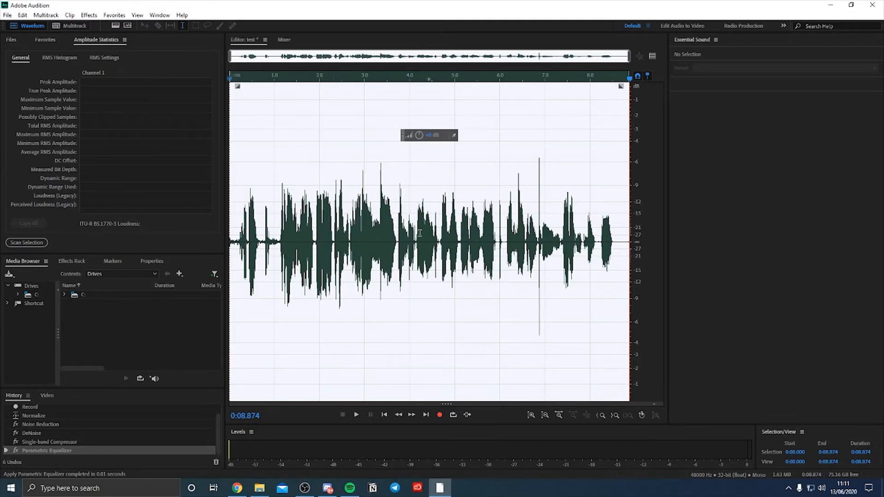
Select the spike from about 6.835 to 6.944 seconds and normalize it to -12 dB.
left_click(538, 164)
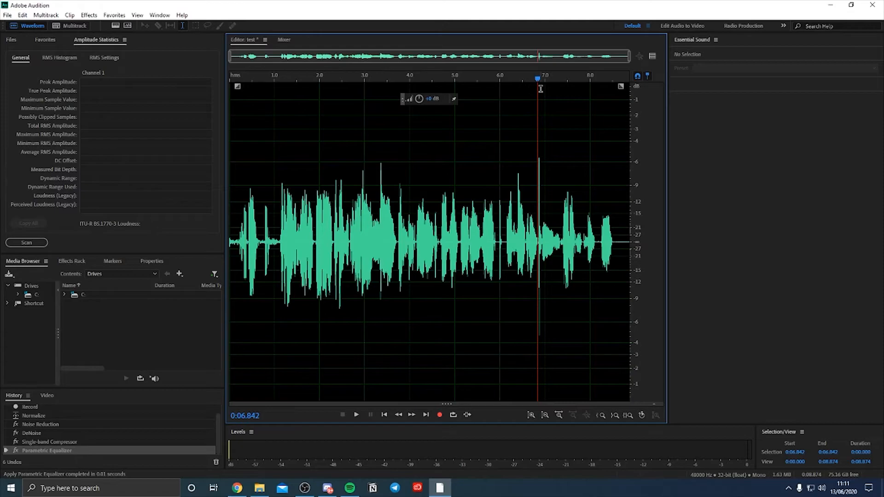
left_click_drag(230, 50, 499, 48)
left_click_drag(629, 55, 552, 83)
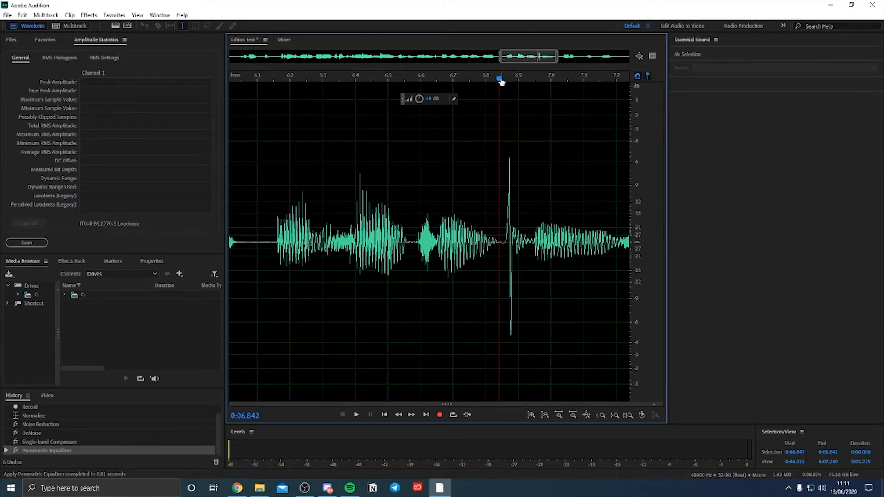
left_click_drag(497, 115, 533, 127)
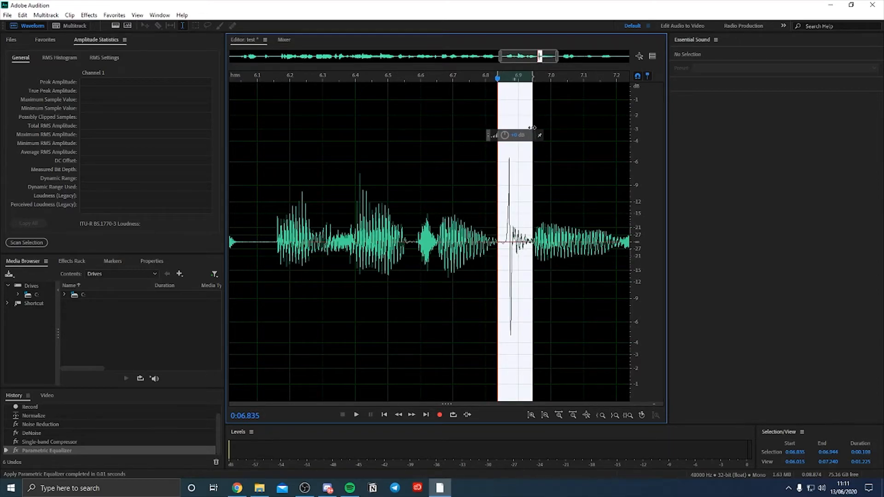
left_click(89, 14)
mouse_move(194, 126)
left_click(277, 219)
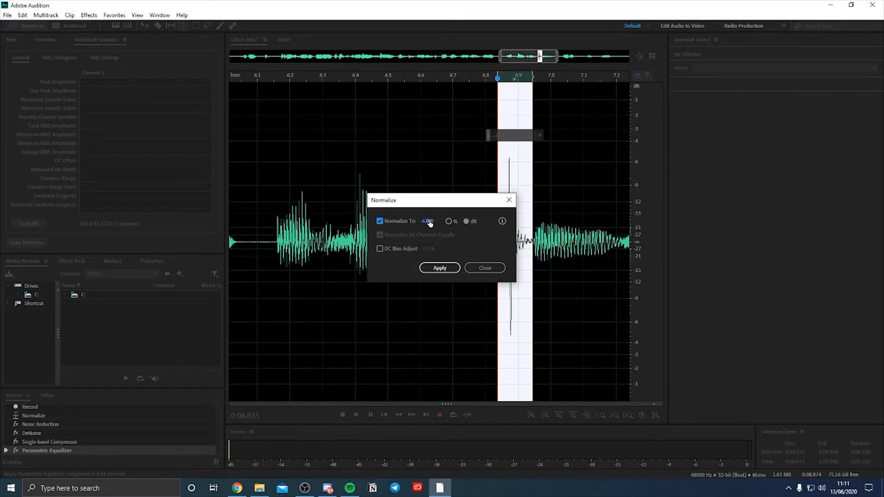
key("Tab")
type("-12")
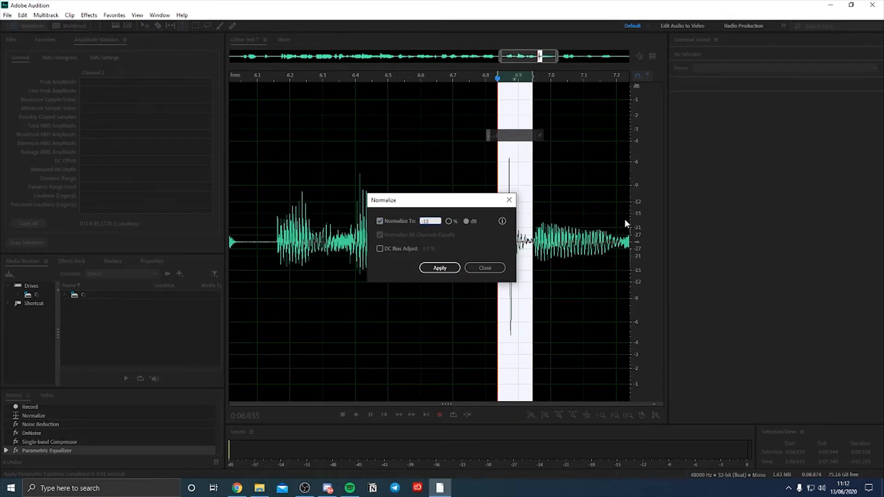
left_click(450, 272)
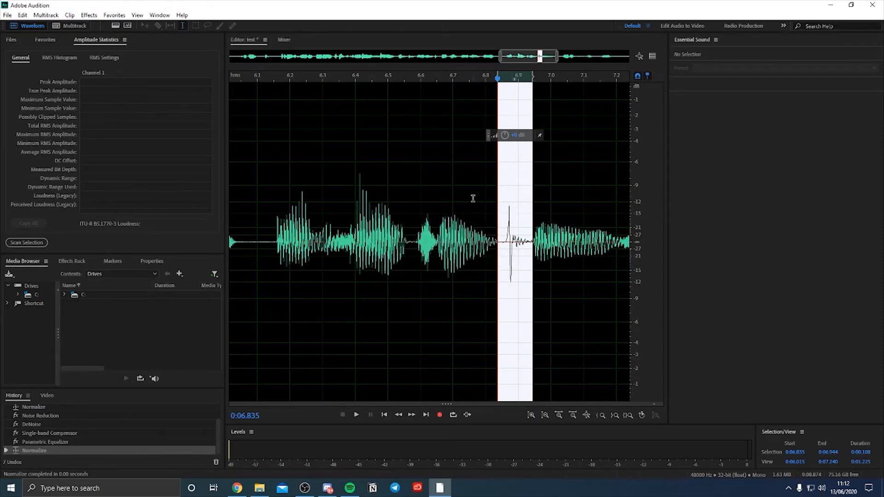
Show the full waveform again and play back the processed recording from the beginning.
left_click(472, 197)
left_click_drag(472, 85, 309, 90)
left_click(377, 89)
left_click_drag(500, 56, 284, 56)
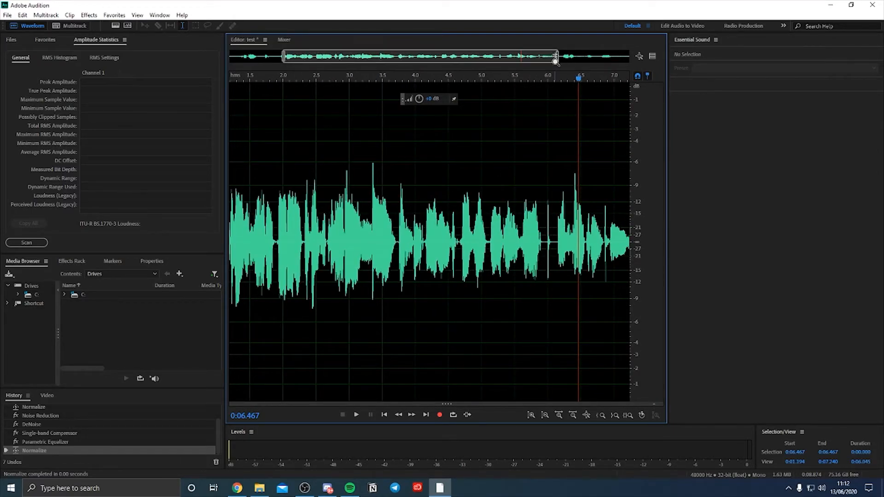
left_click_drag(557, 57, 629, 59)
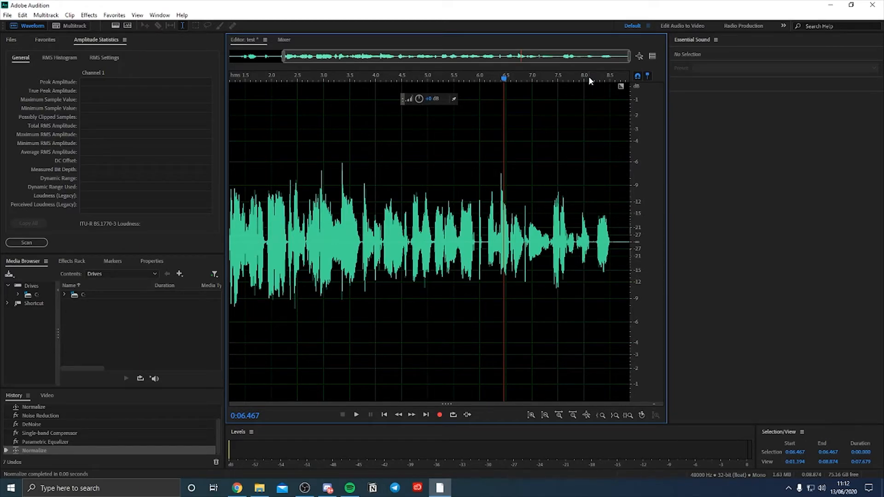
left_click_drag(284, 57, 152, 52)
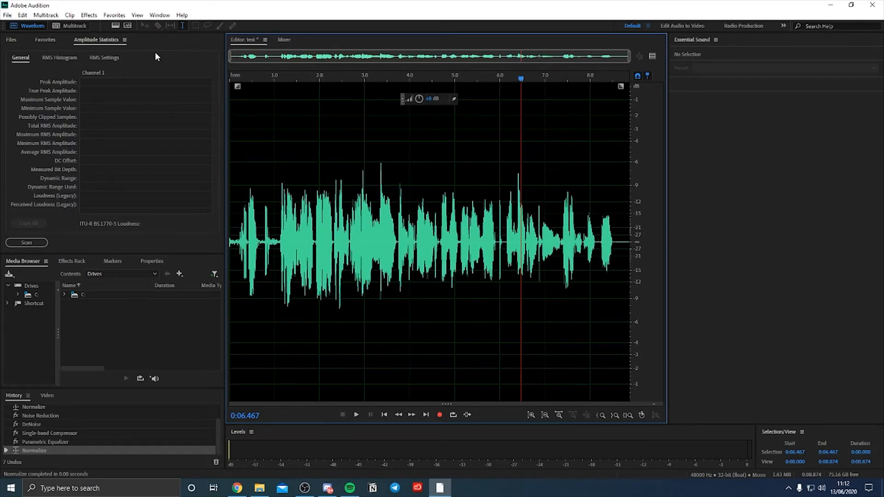
left_click(413, 155)
left_click_drag(414, 80, 206, 83)
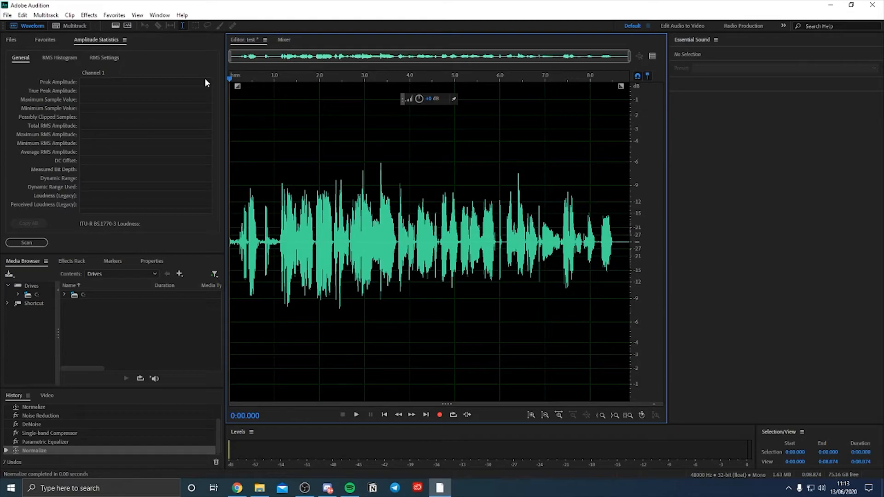
key("space")
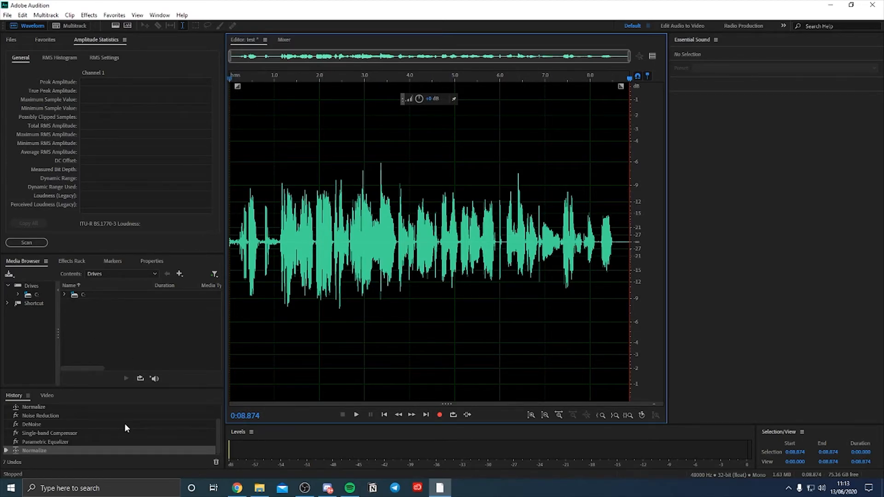
Play back the original Record history state and the first Normalize state for comparison.
scroll(125, 424, "up", 2)
left_click(53, 417)
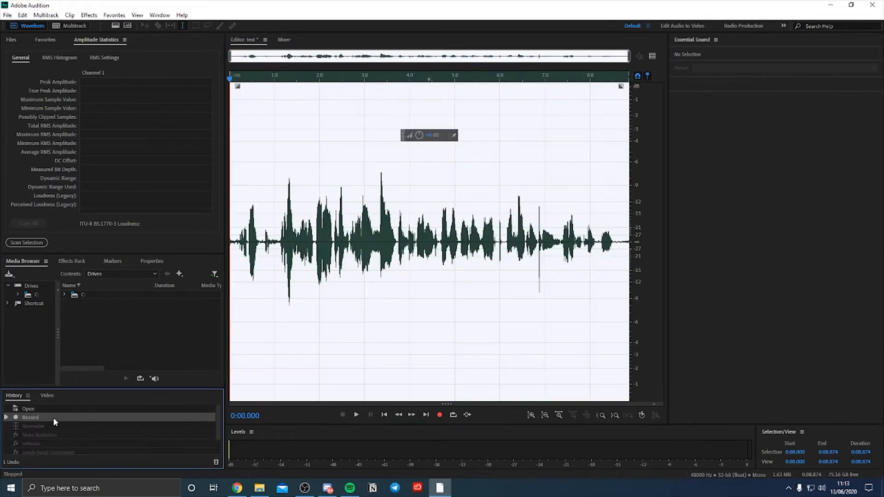
key("space")
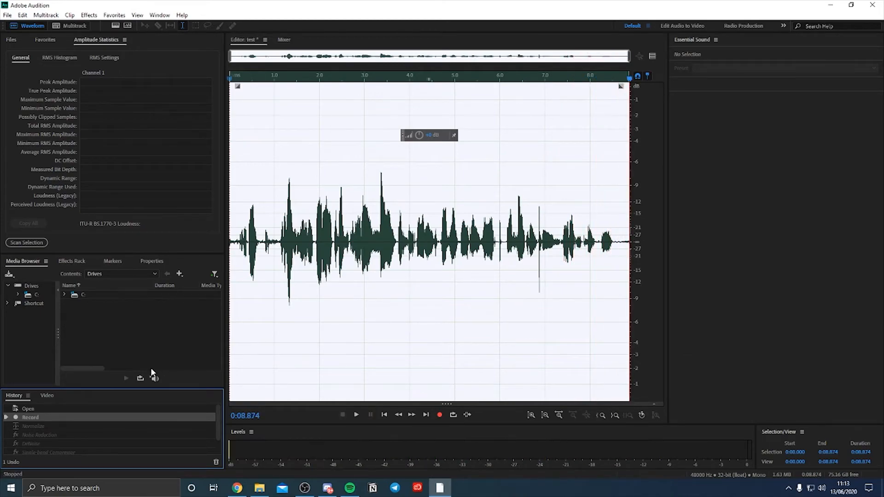
left_click(68, 426)
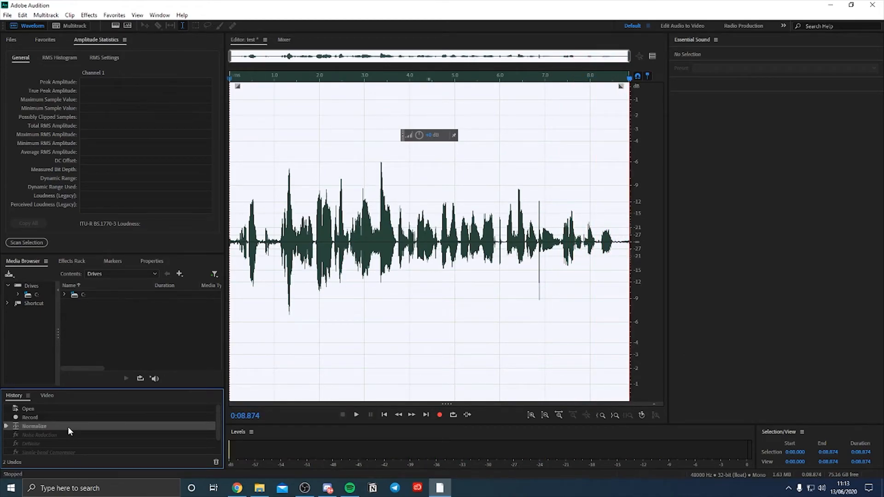
key("space")
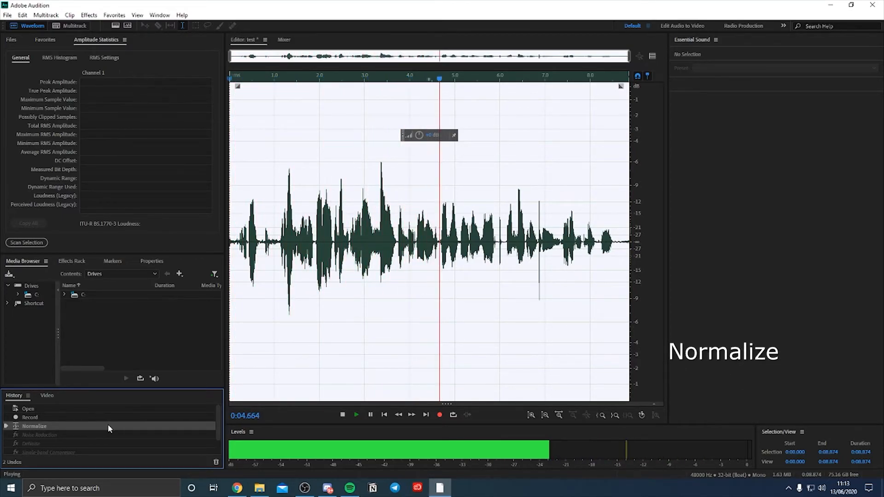
Play back the recording in the Noise Reduction and DeNoise history states.
scroll(108, 423, "down", 2)
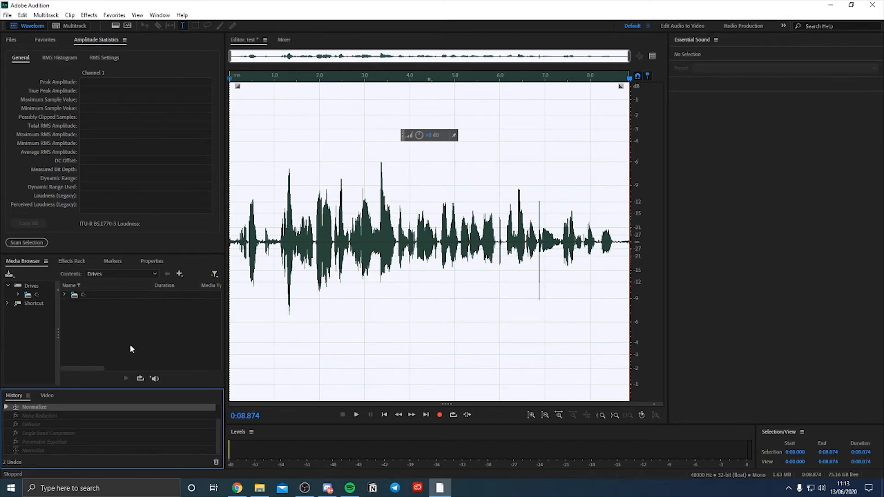
left_click(35, 415)
key("space")
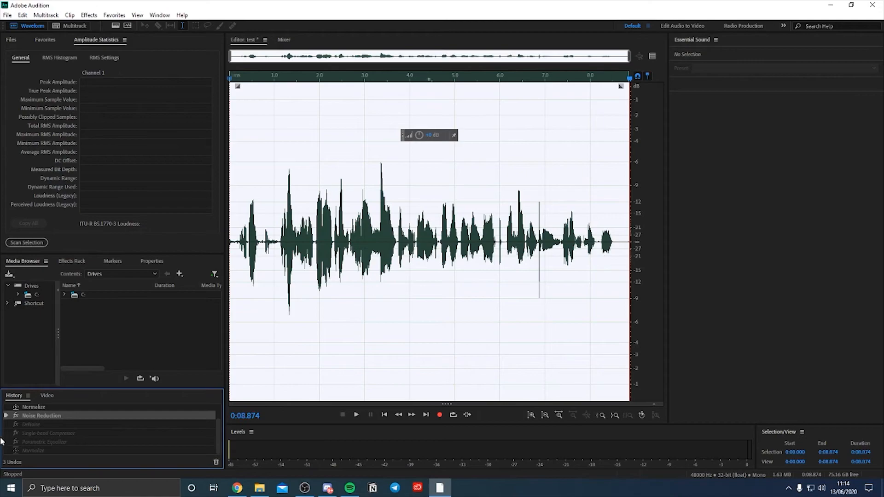
left_click(43, 424)
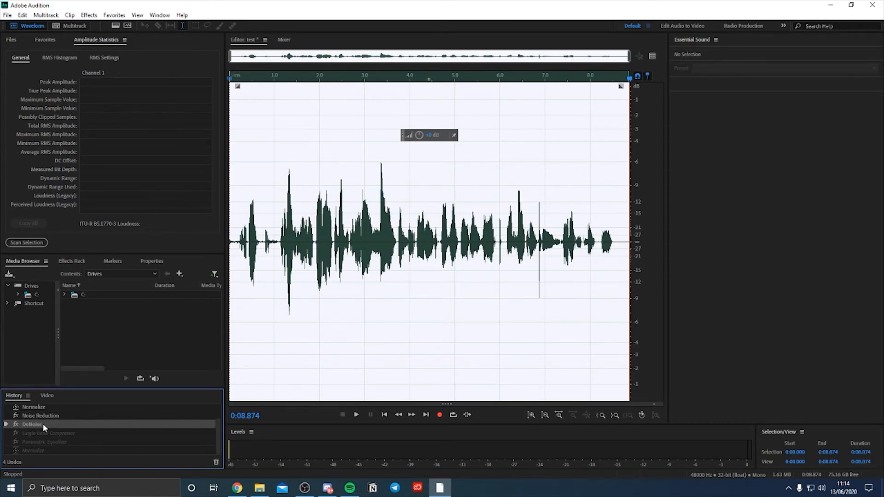
key("space")
Play back the Single-band Compressor history state and compare its waveform with the DeNoise state.
left_click(82, 435)
key("space")
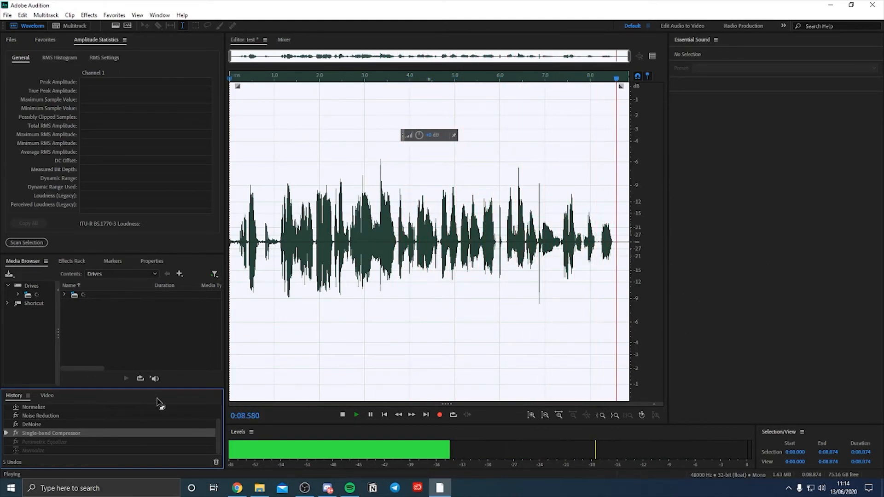
left_click(64, 425)
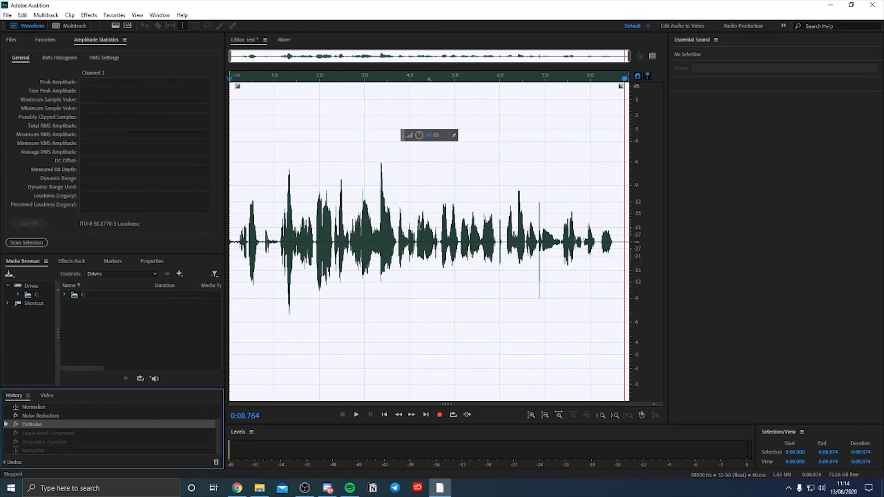
left_click(56, 434)
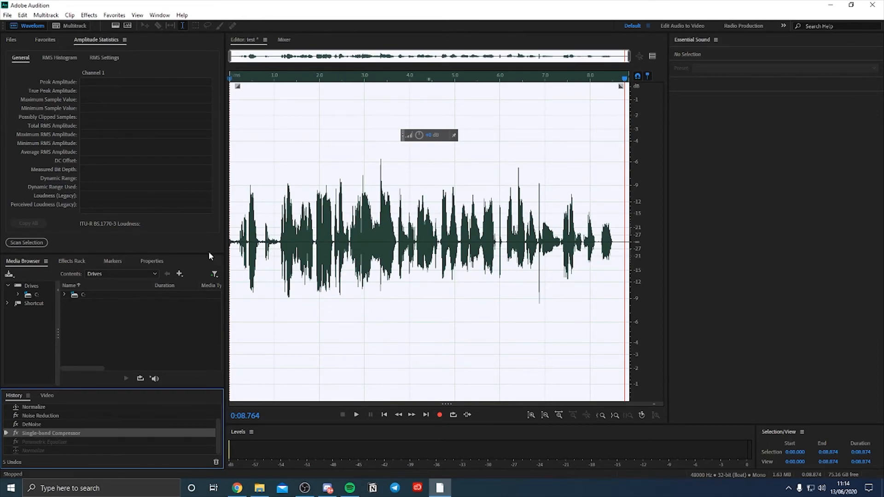
Play back the Parametric Equalizer history state and return to the final Normalize state.
left_click(36, 443)
key("space")
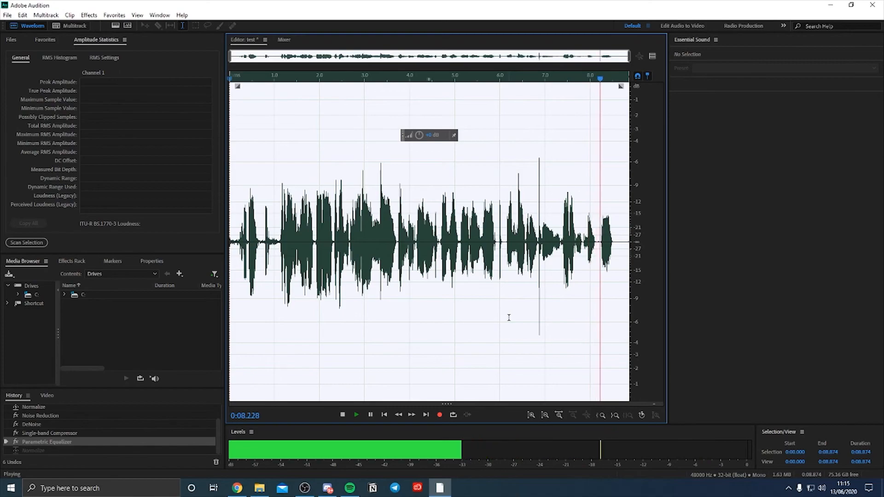
left_click(85, 450)
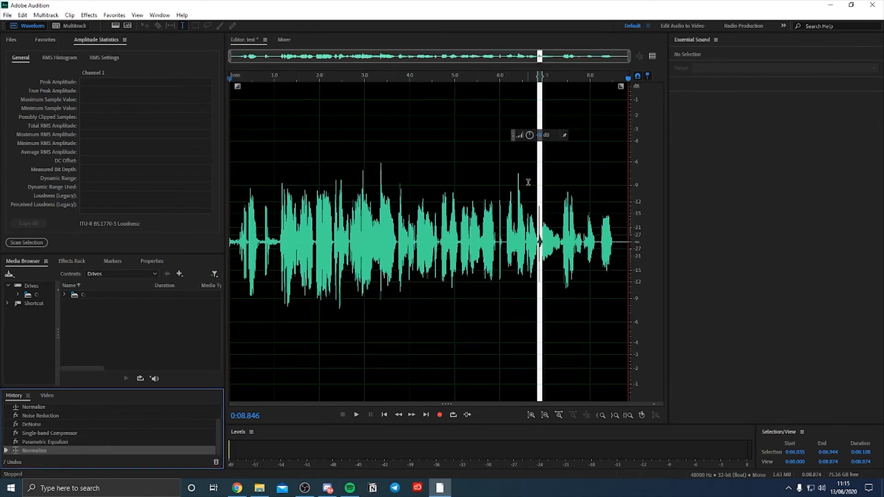
Play back the Parametric Equalizer history state from about 6.7 s, across the sharp spike just before 7 s.
left_click(545, 188)
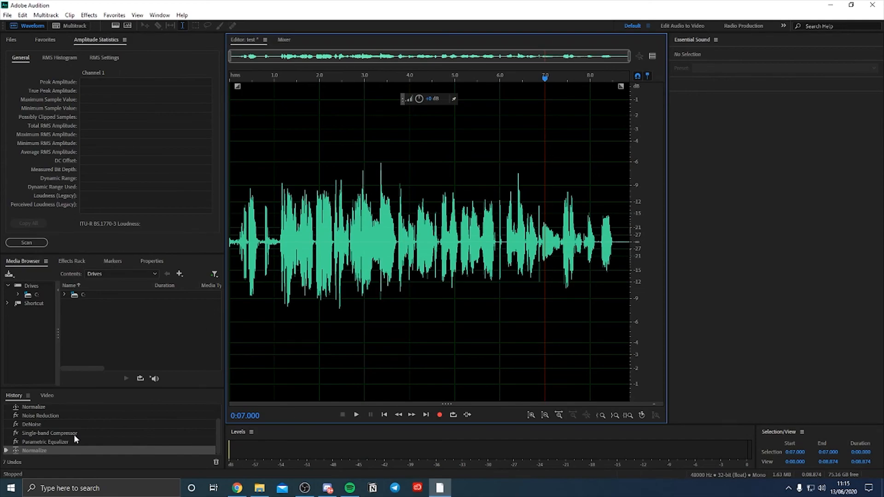
left_click(63, 440)
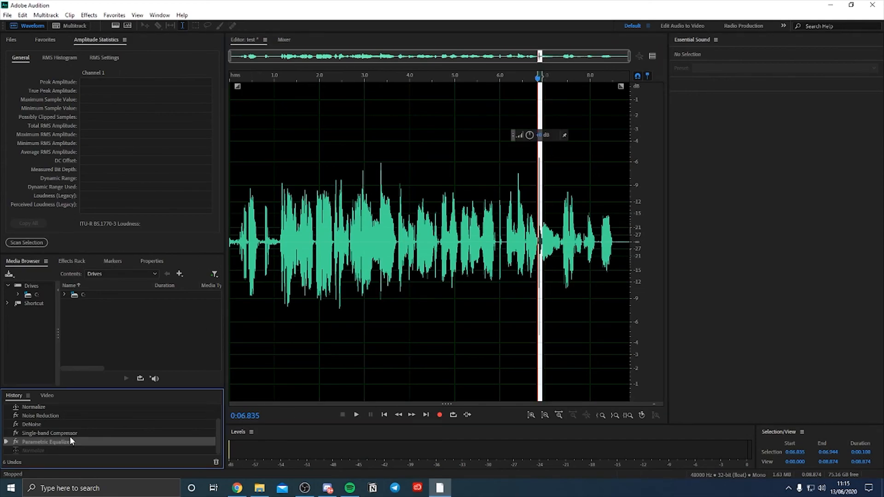
left_click(531, 106)
key("space")
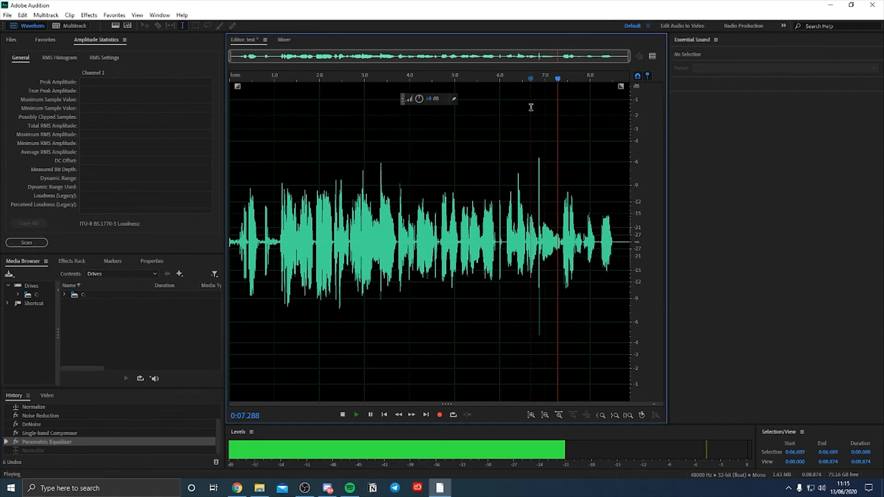
key("space")
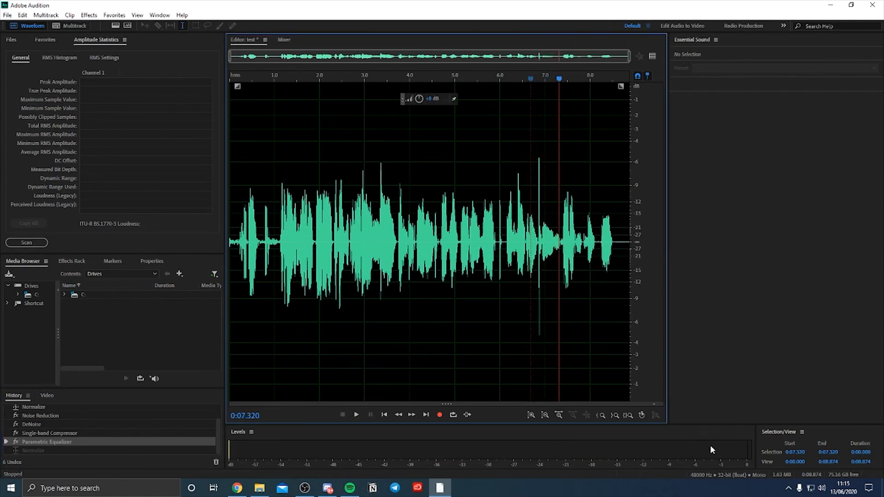
Return to the final Normalize history state and play back the same passage, starting just before the reduced spike.
left_click(28, 451)
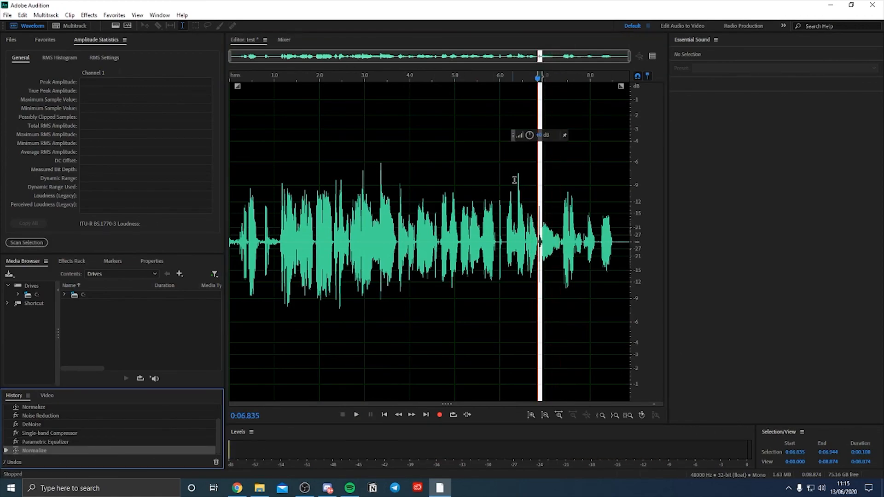
left_click(529, 184)
key("space")
key("space")
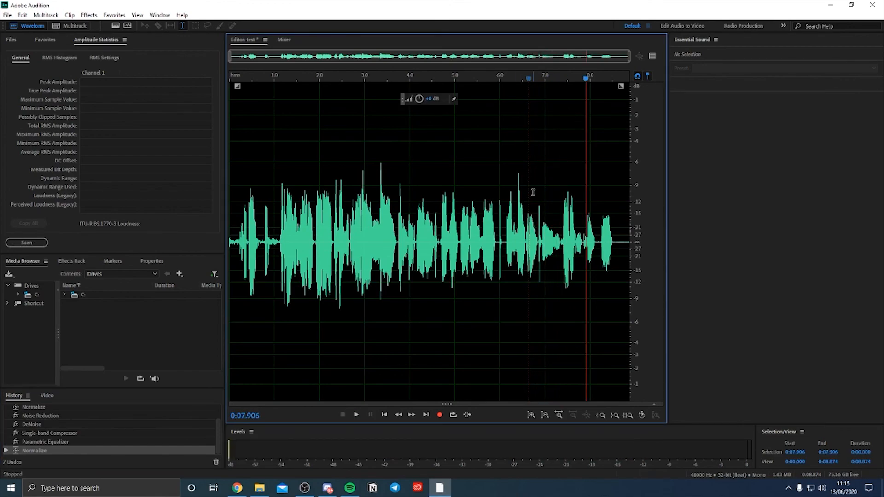